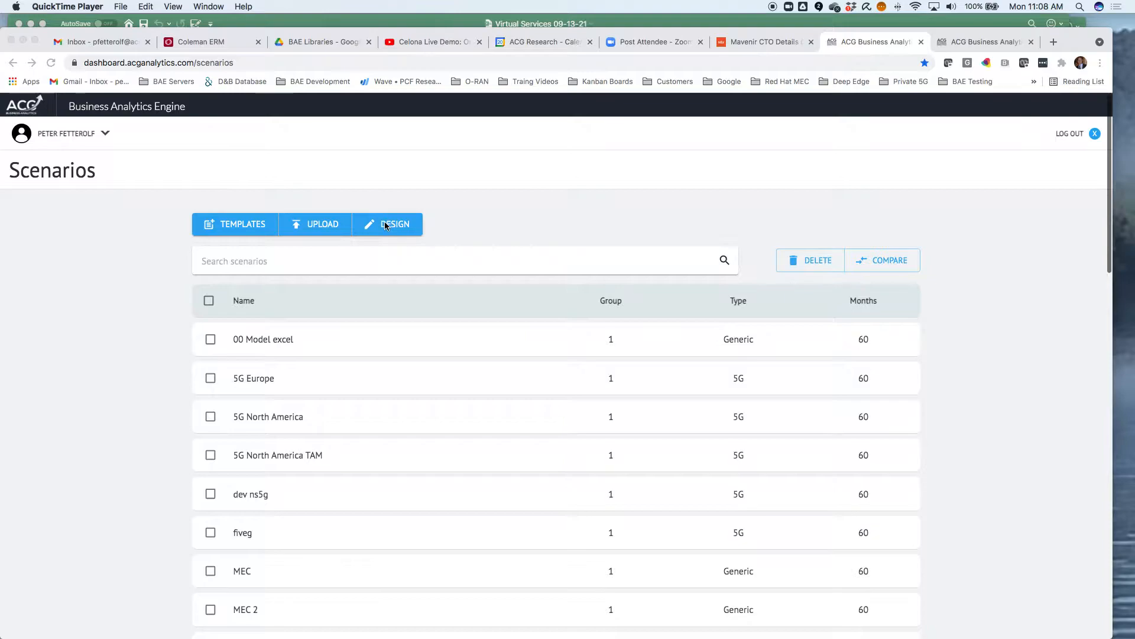
Create a new designed scenario named demo
click(405, 226)
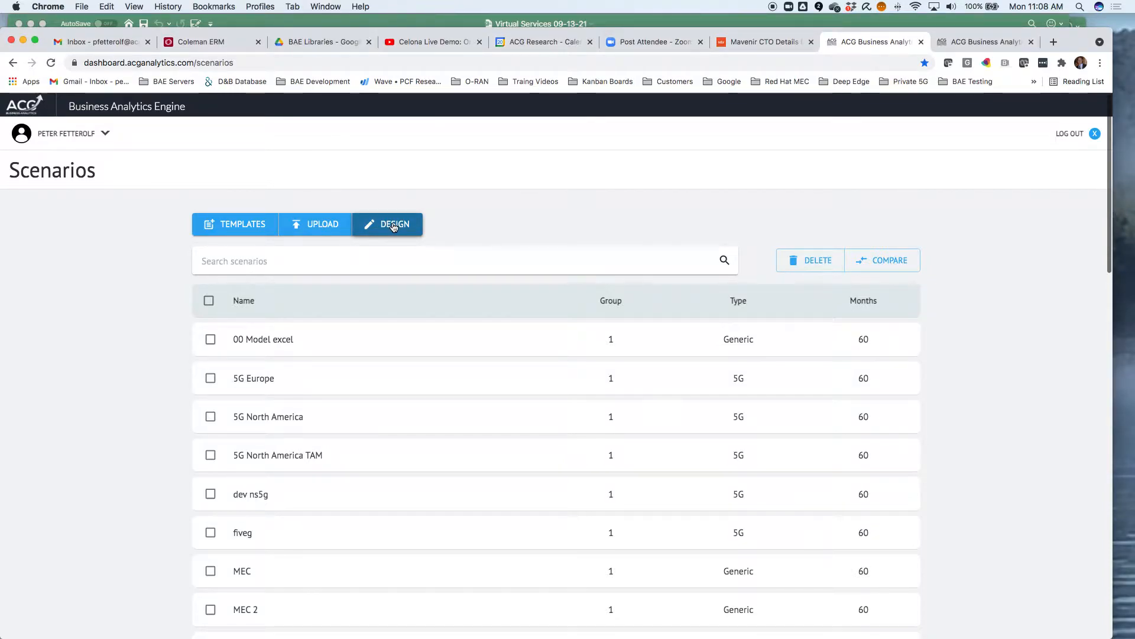
click(393, 226)
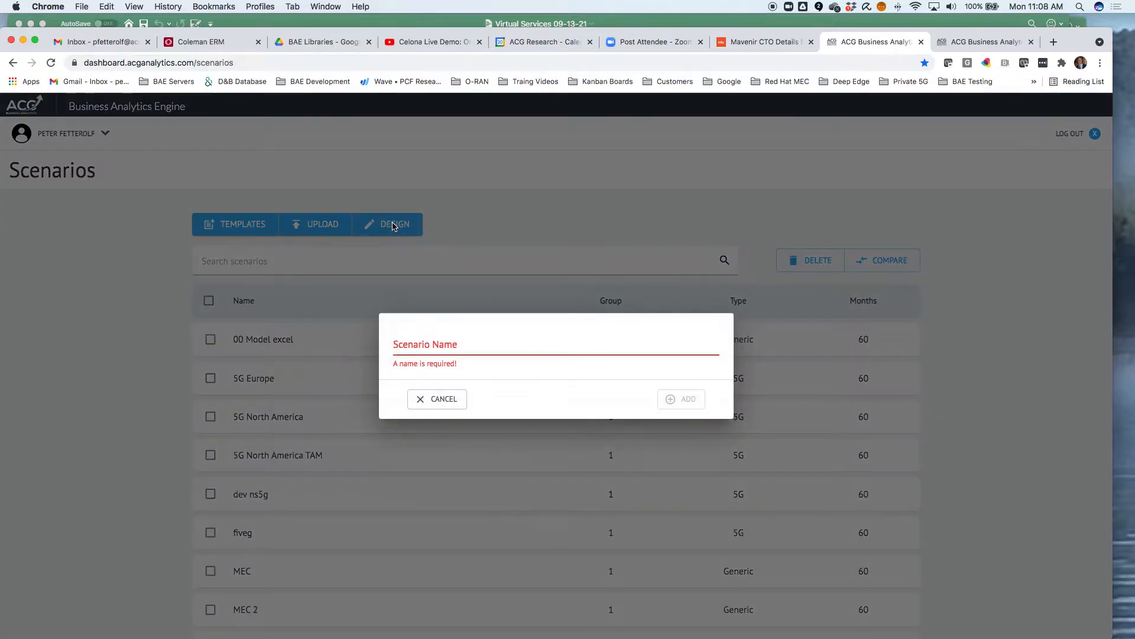
click(495, 348)
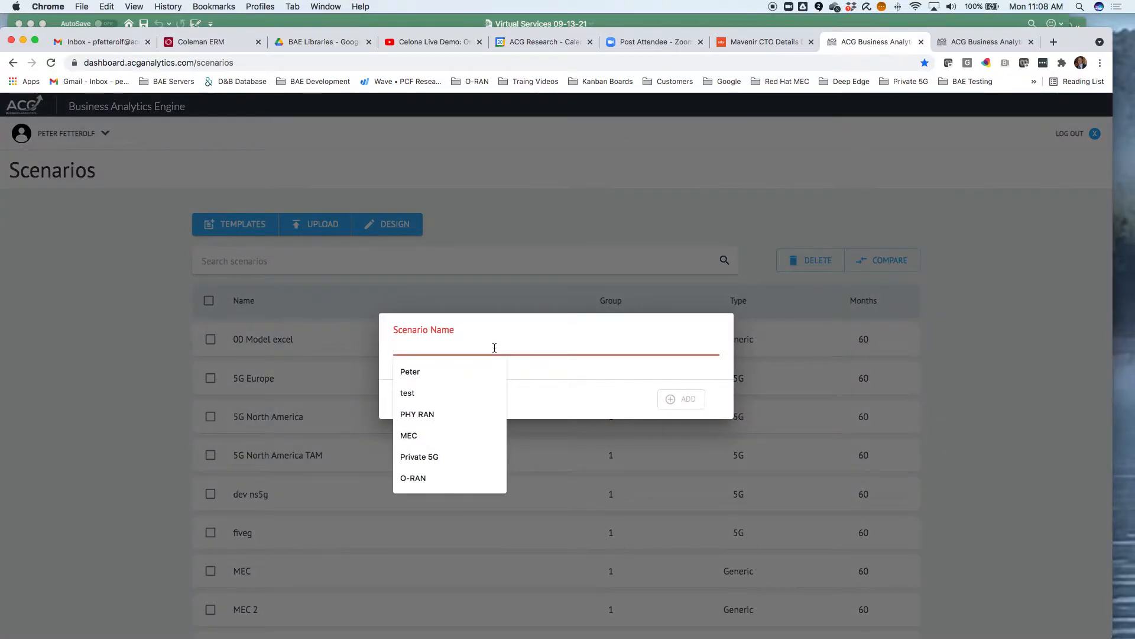
text(demo)
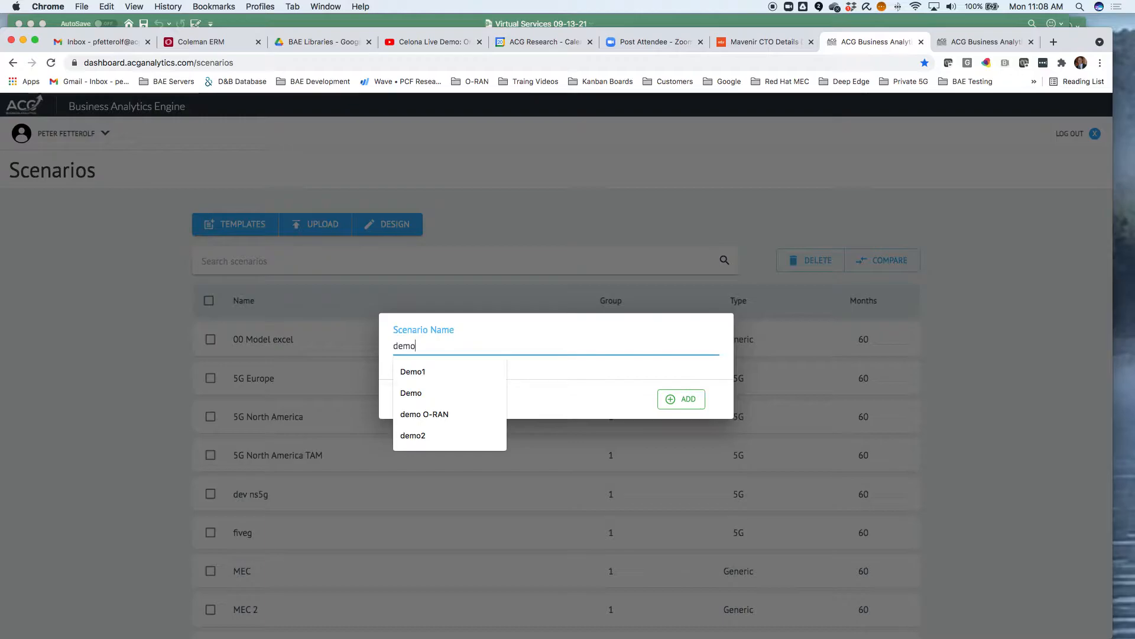
click(670, 399)
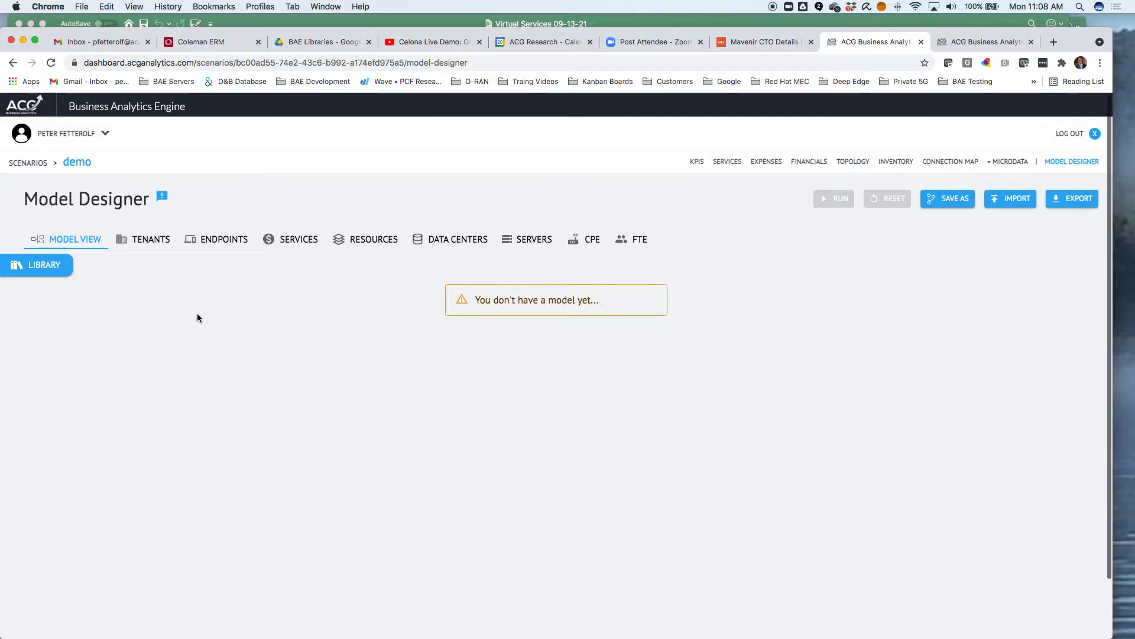
Filter the component library to Virtual Services and add the NGFW - Cloud and SD-WAN - CPE services to the model
click(42, 264)
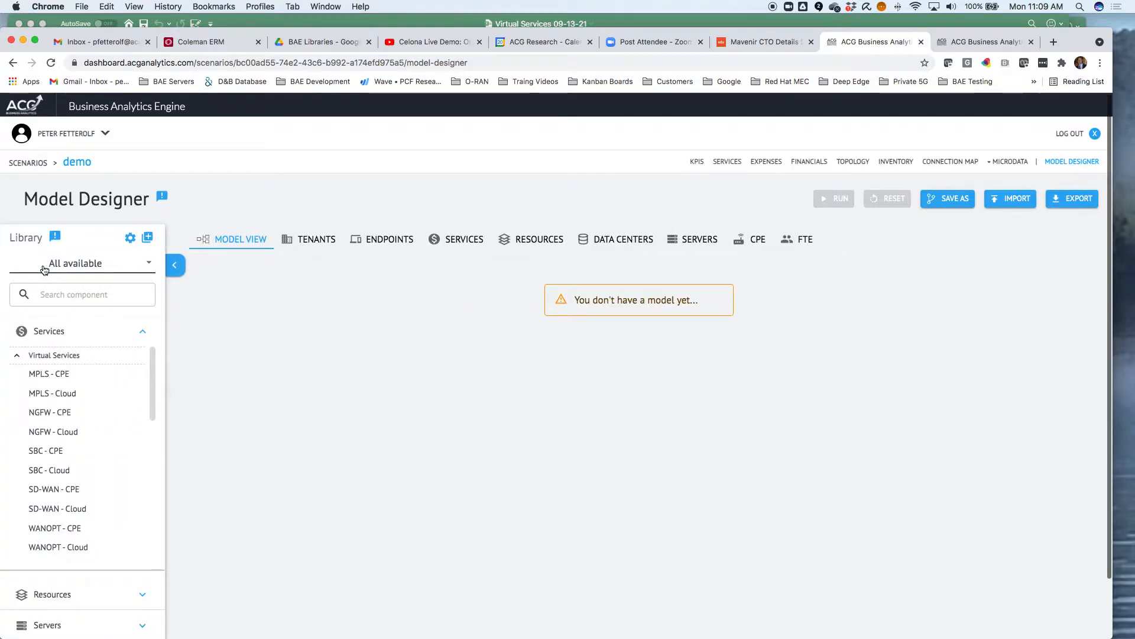
click(141, 333)
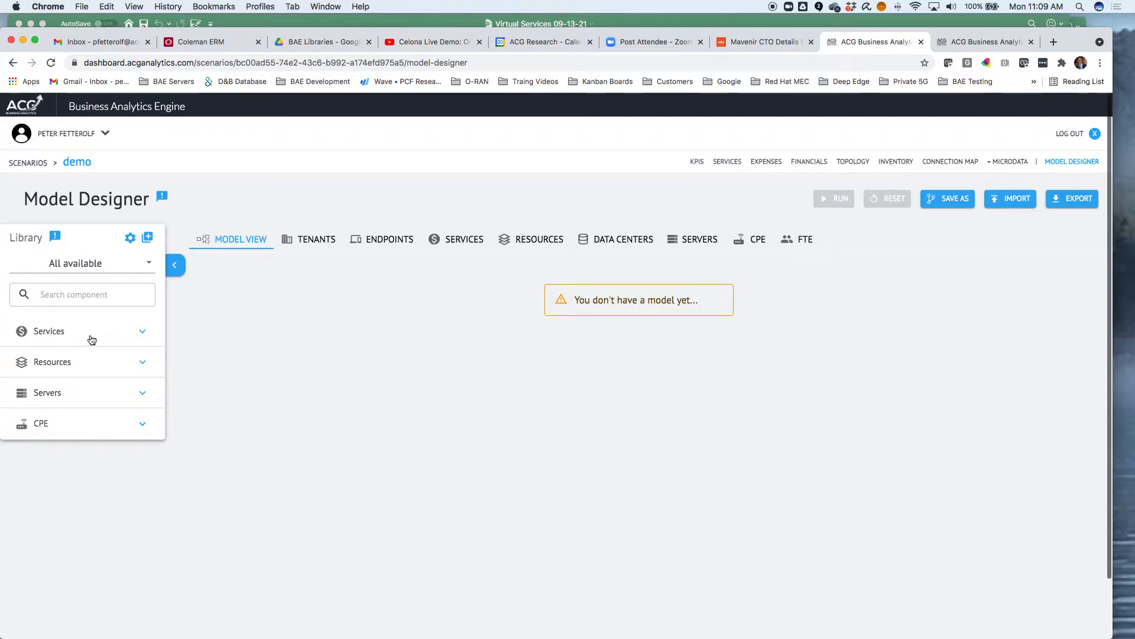
click(146, 263)
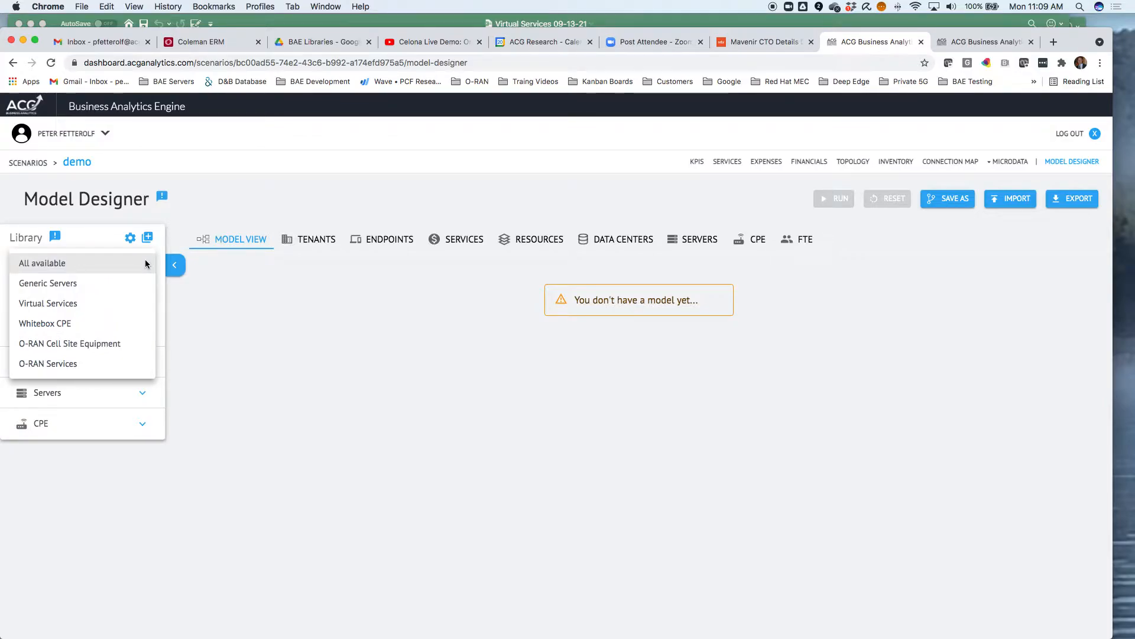
click(83, 308)
click(143, 333)
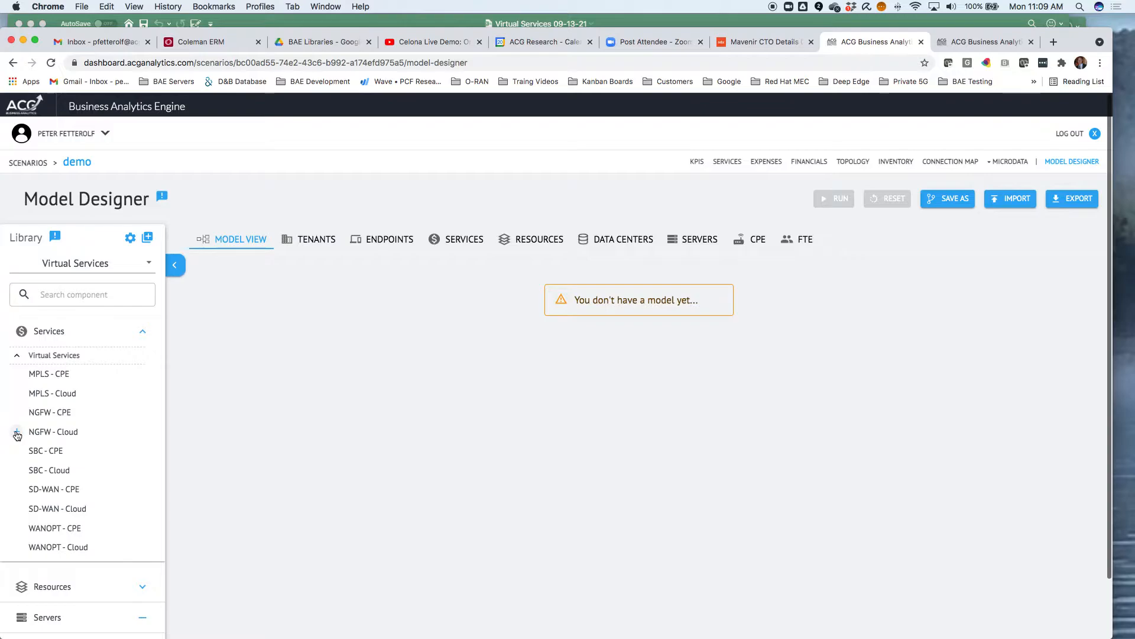
click(17, 433)
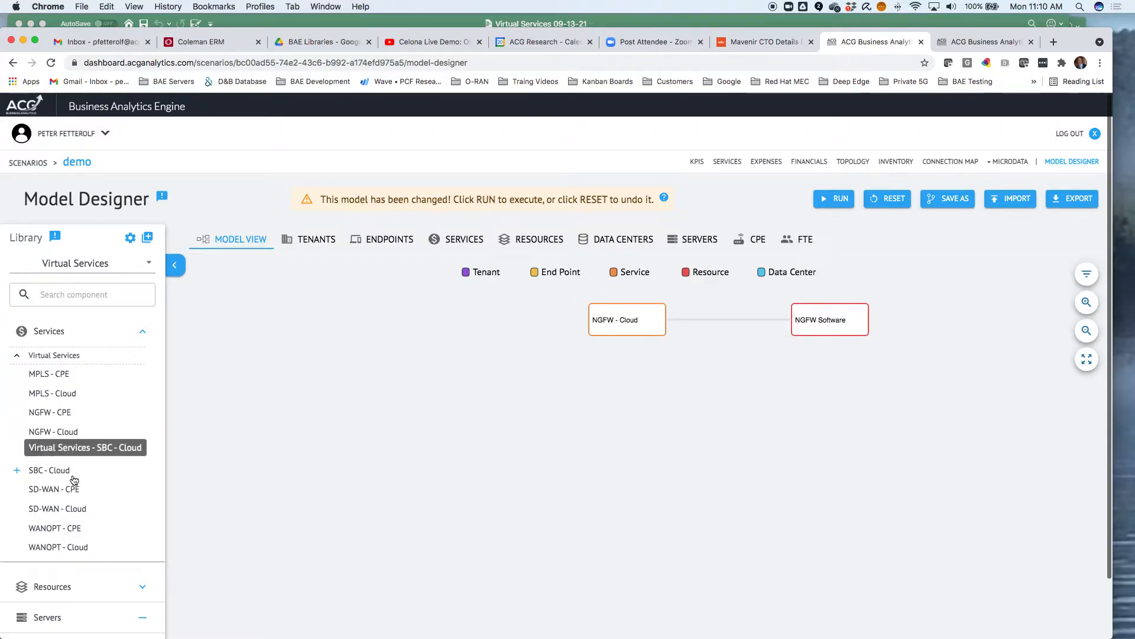
click(18, 490)
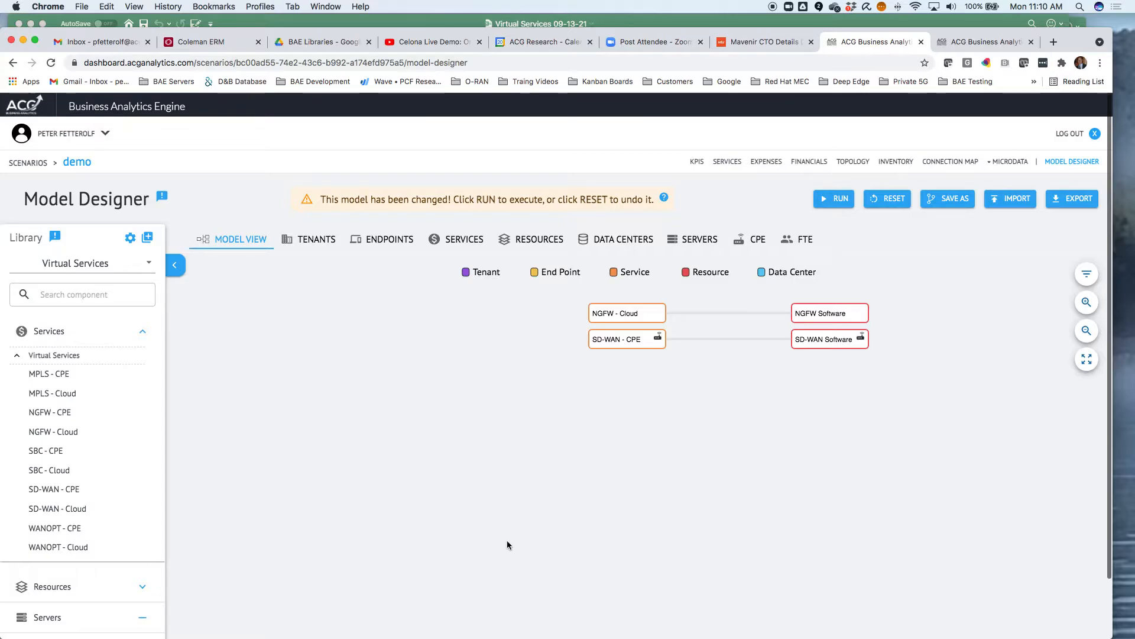
Switch the library to Whitebox CPE and add the Silicom Madrid 1U CPE to the model
click(148, 263)
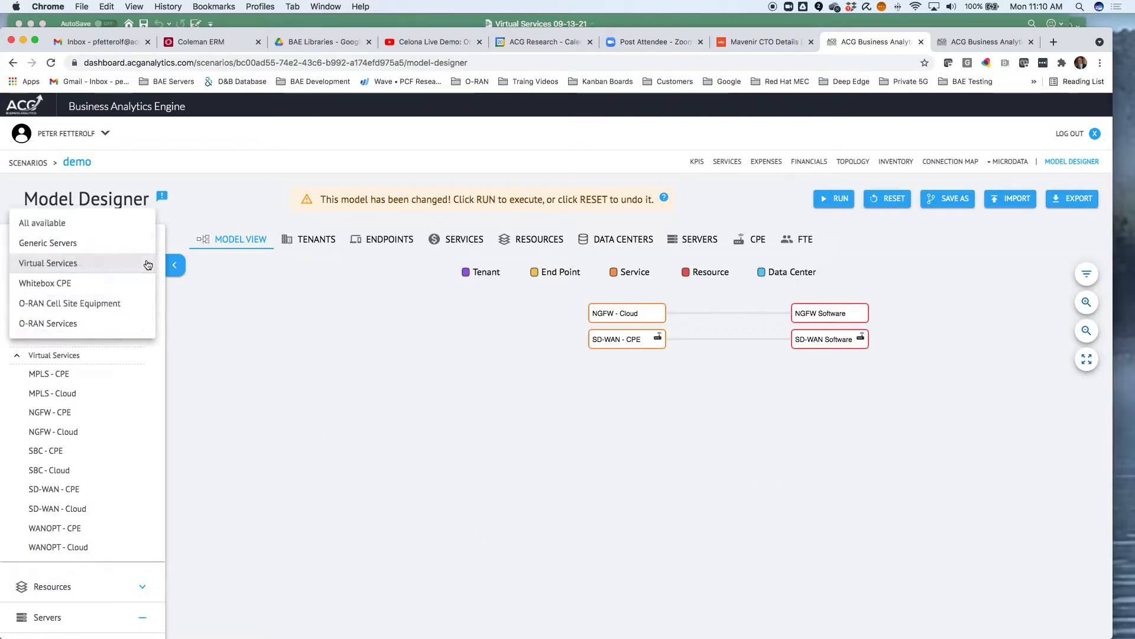
click(101, 287)
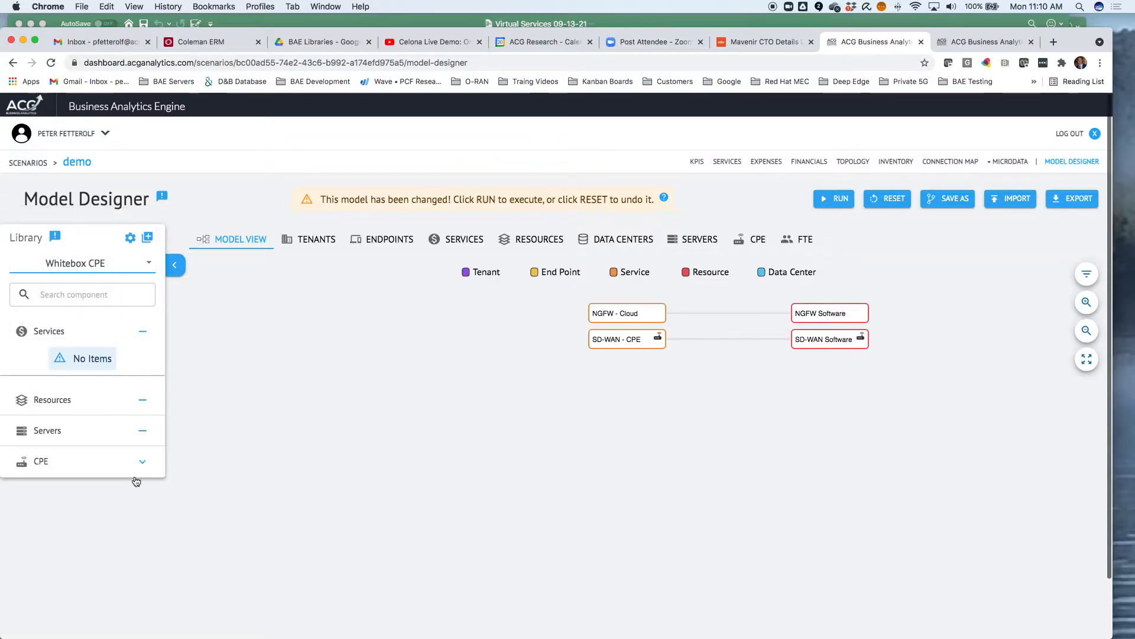
click(140, 467)
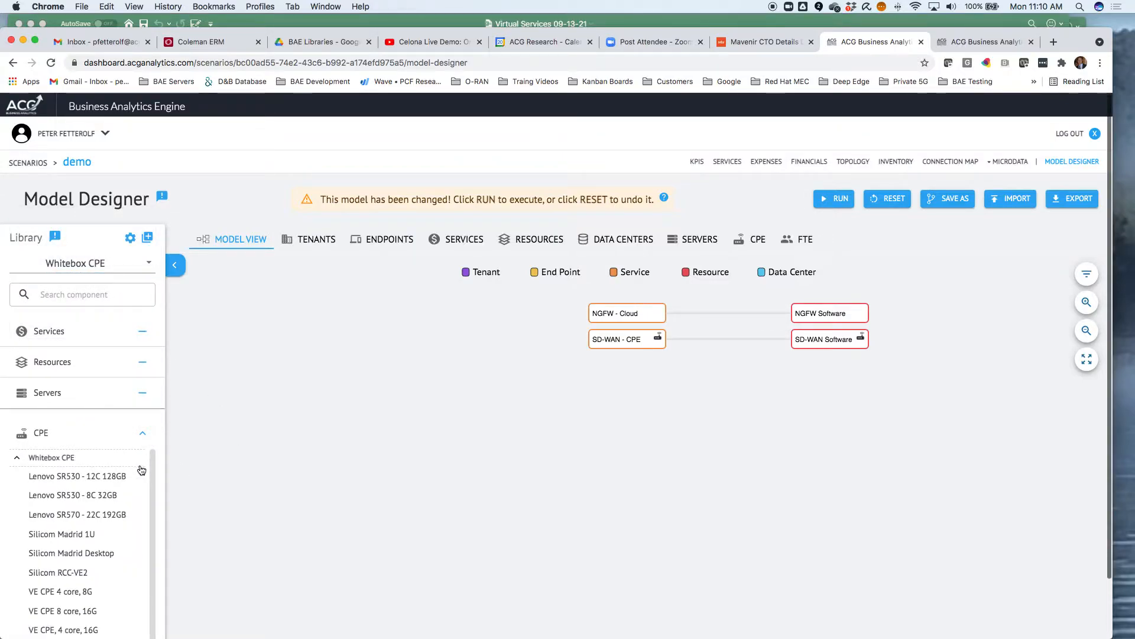
click(18, 536)
Review the Silicom Madrid 1U CPE's definitions and cash flows, then return to the model view
click(758, 241)
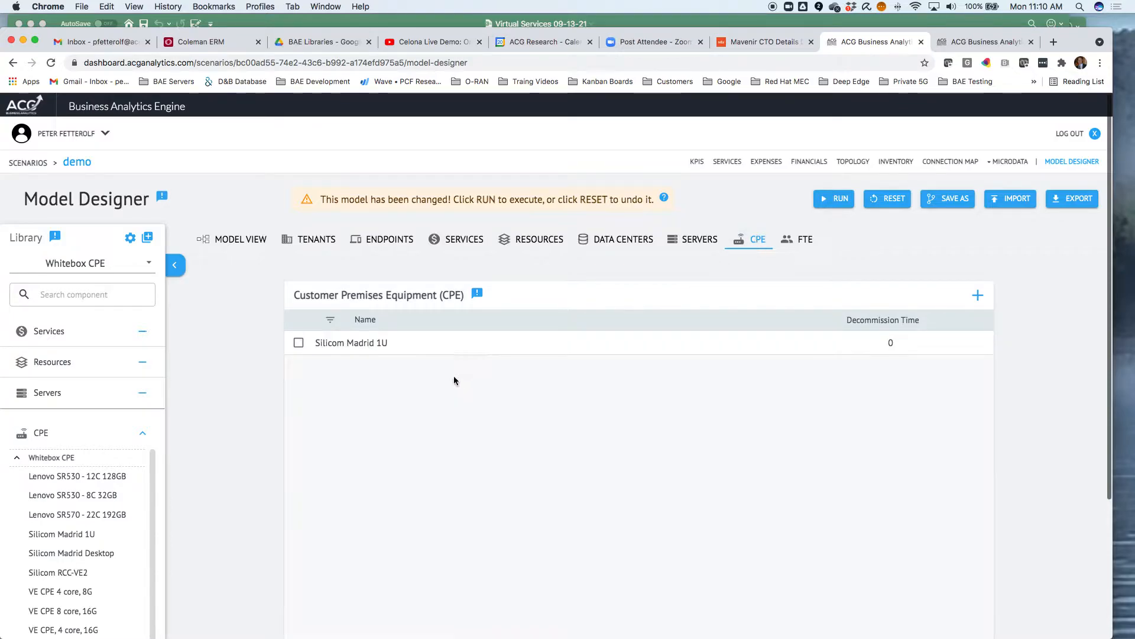
click(360, 344)
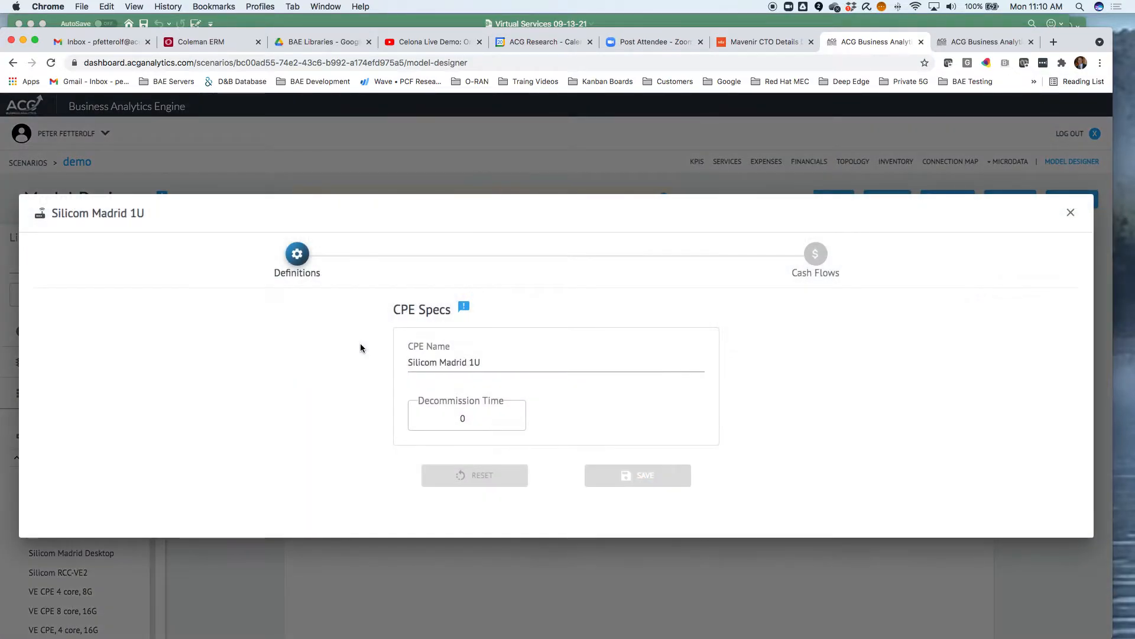
click(817, 259)
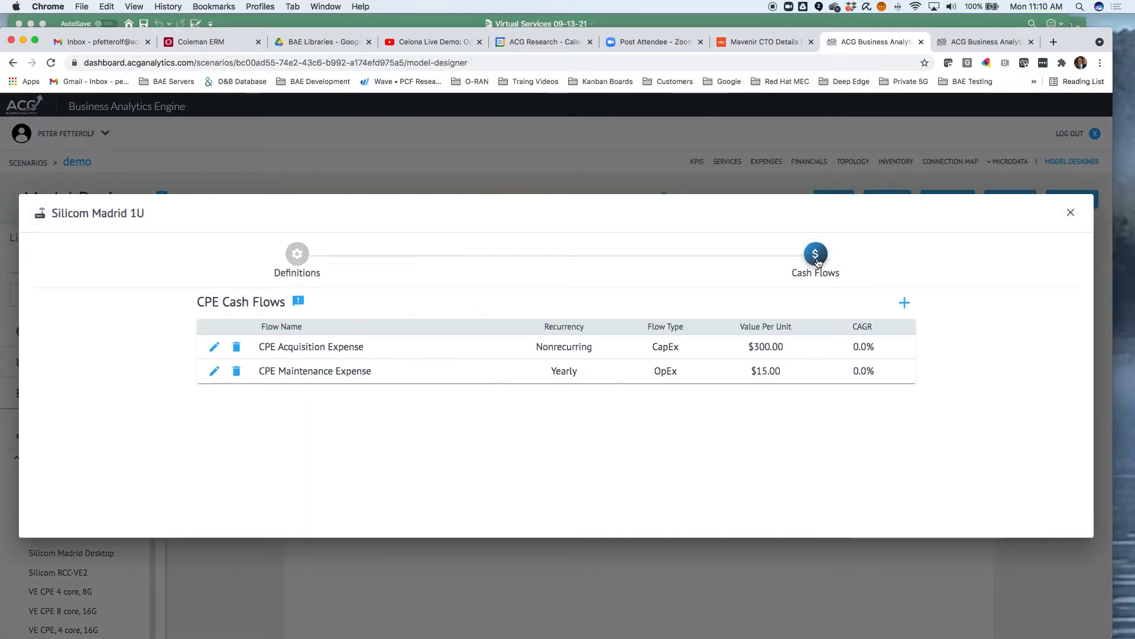
click(1071, 214)
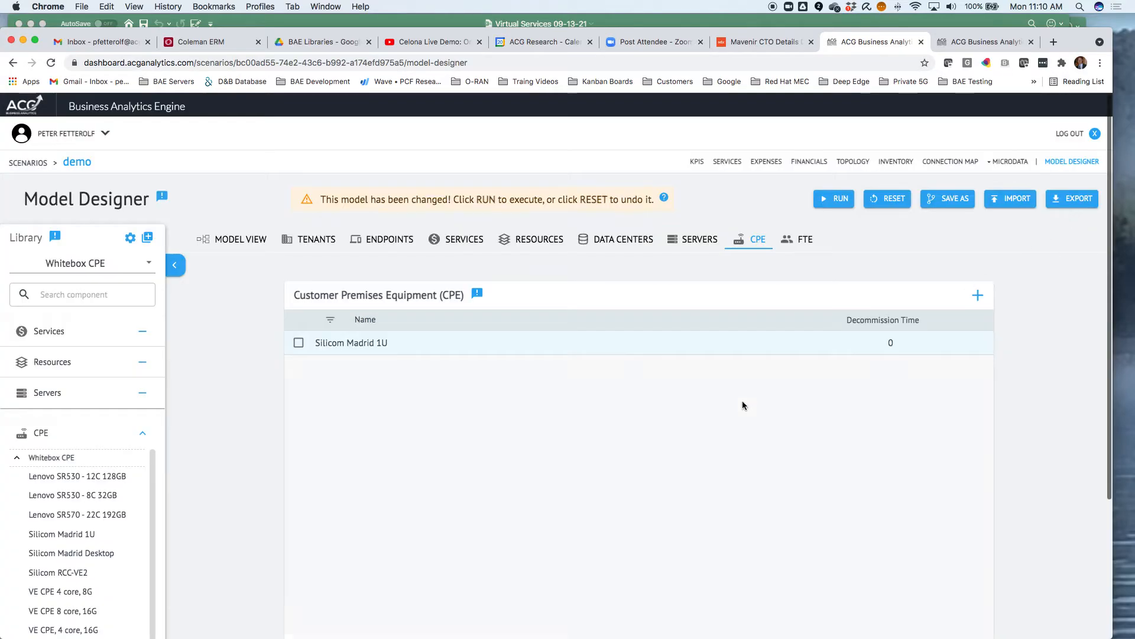
click(242, 239)
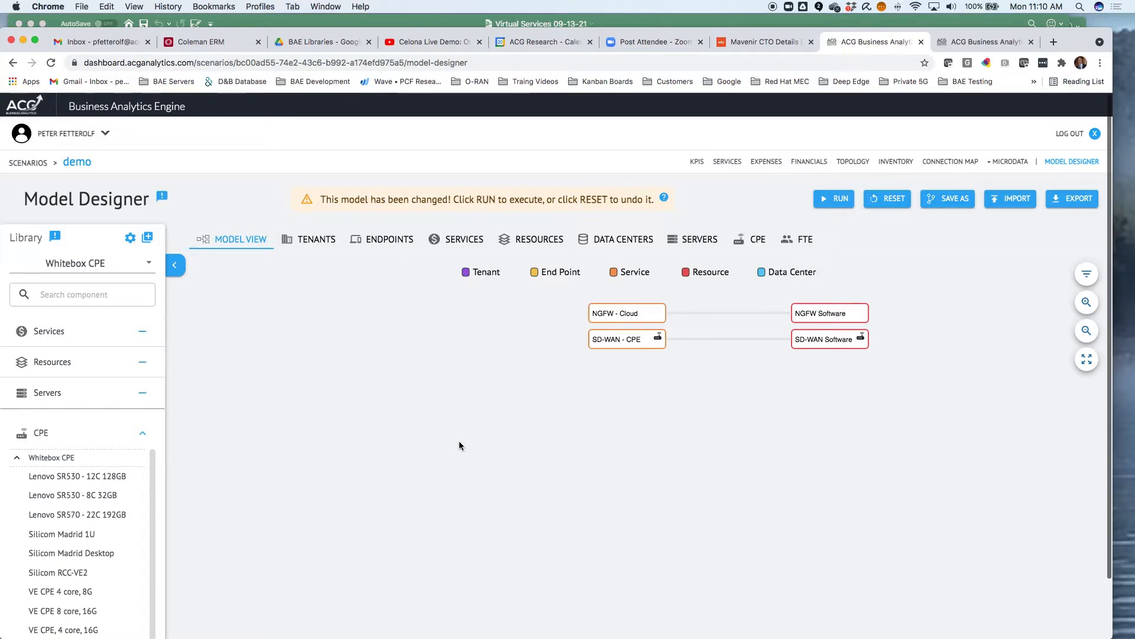
Switch the library to Generic Servers and add the DC Server - 56 cores server to the model
click(144, 434)
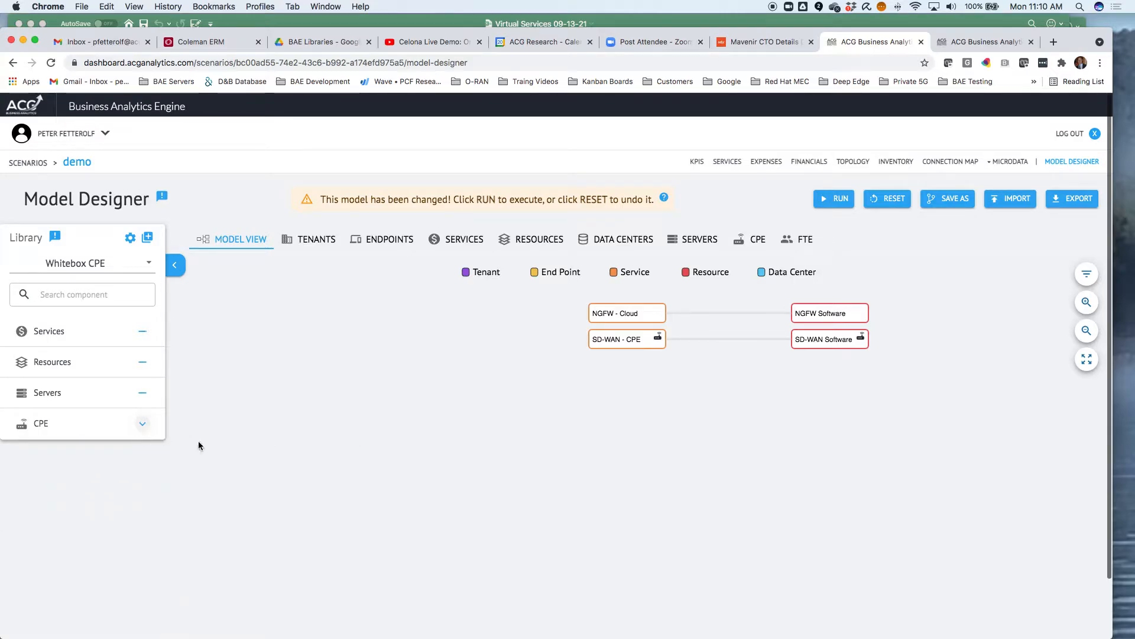
click(147, 264)
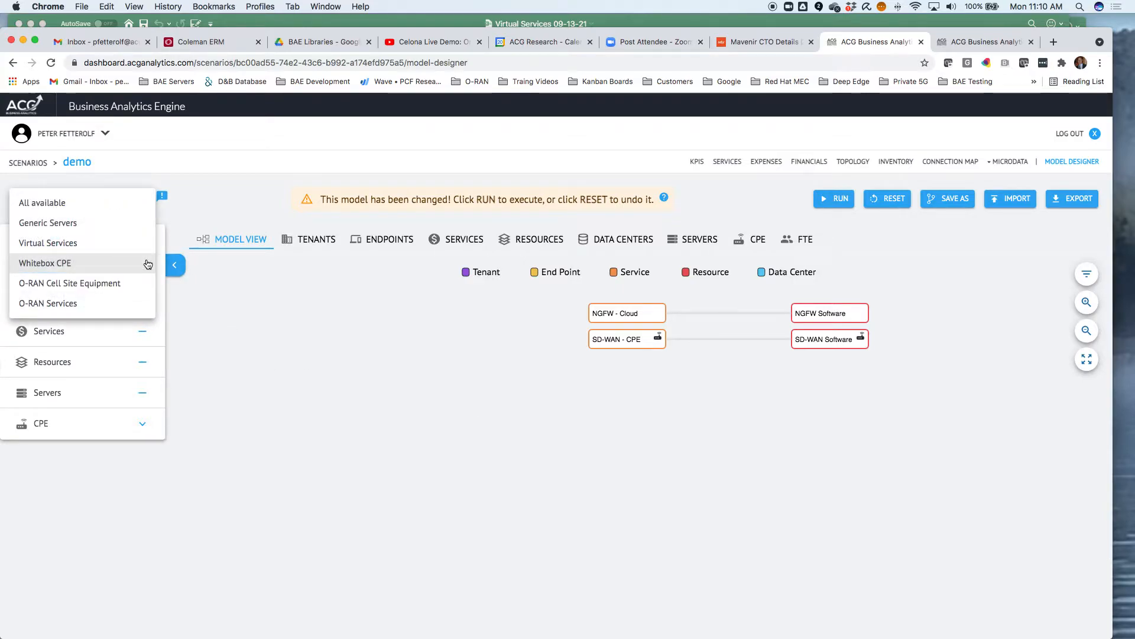
click(92, 228)
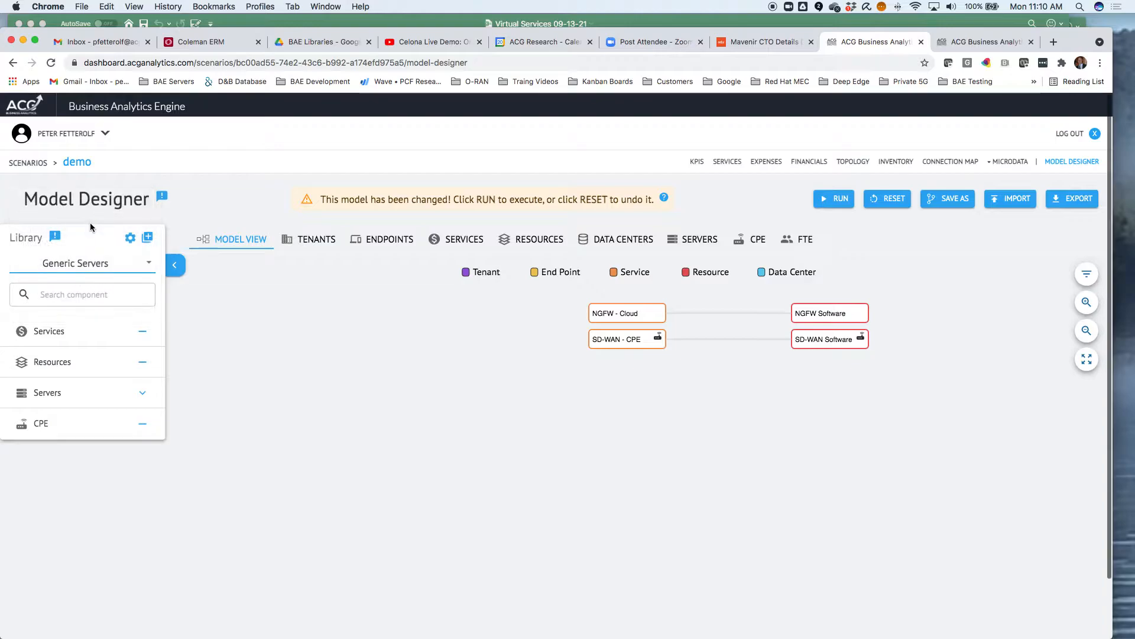
scroll(134, 371, down, 1)
click(142, 387)
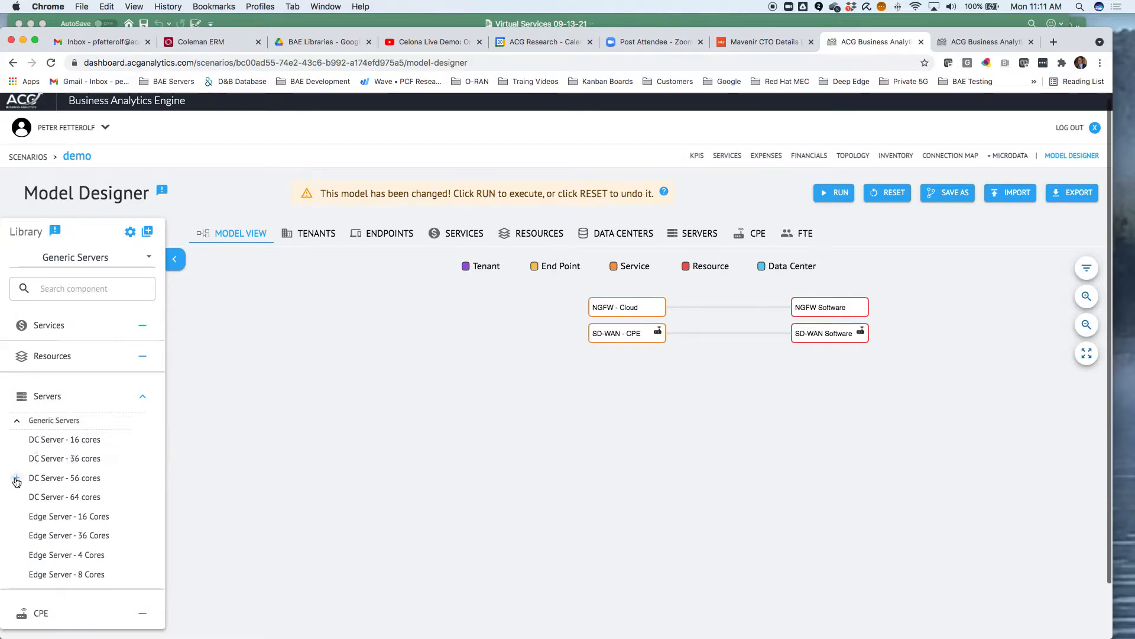
click(17, 480)
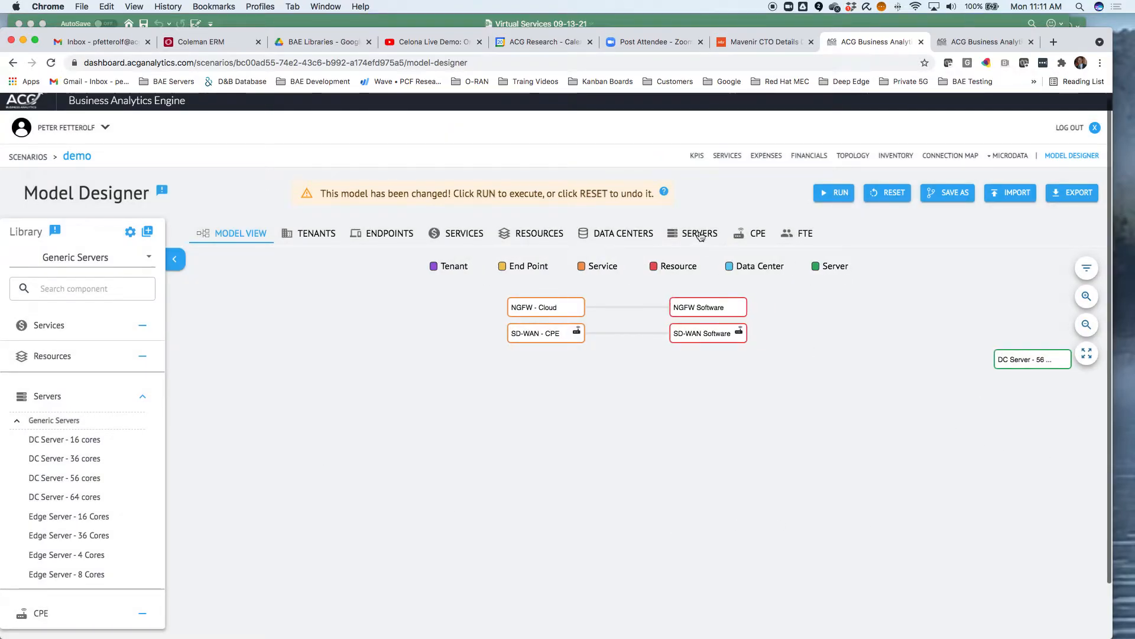
Review the DC Server - 56 cores definitions and cash flows, then return to the model view
click(700, 234)
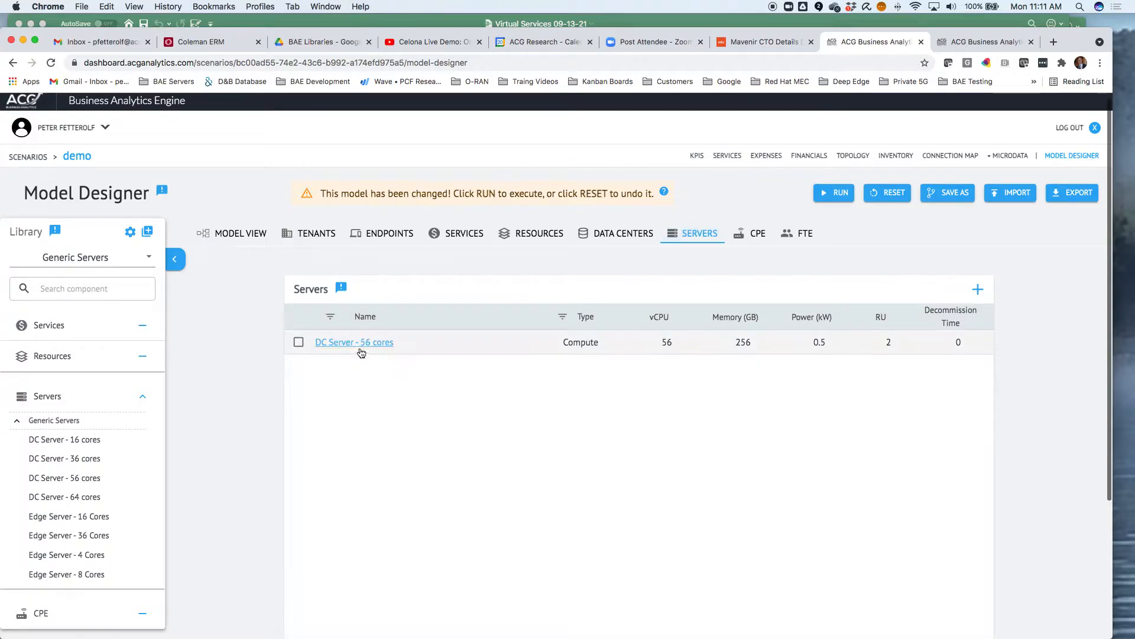
click(361, 348)
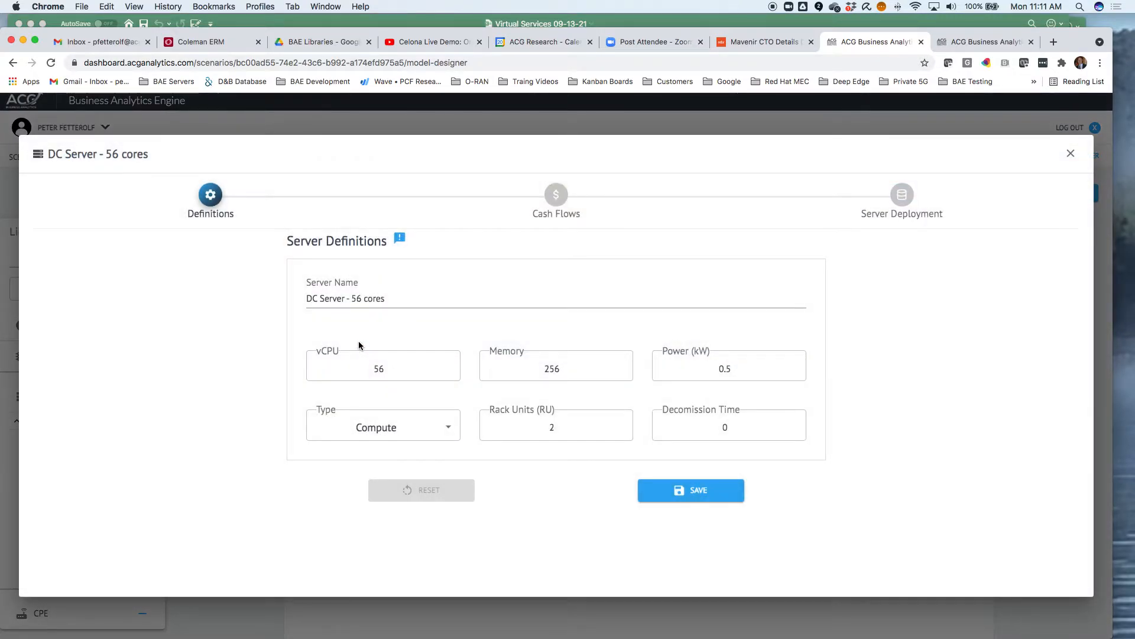
click(558, 204)
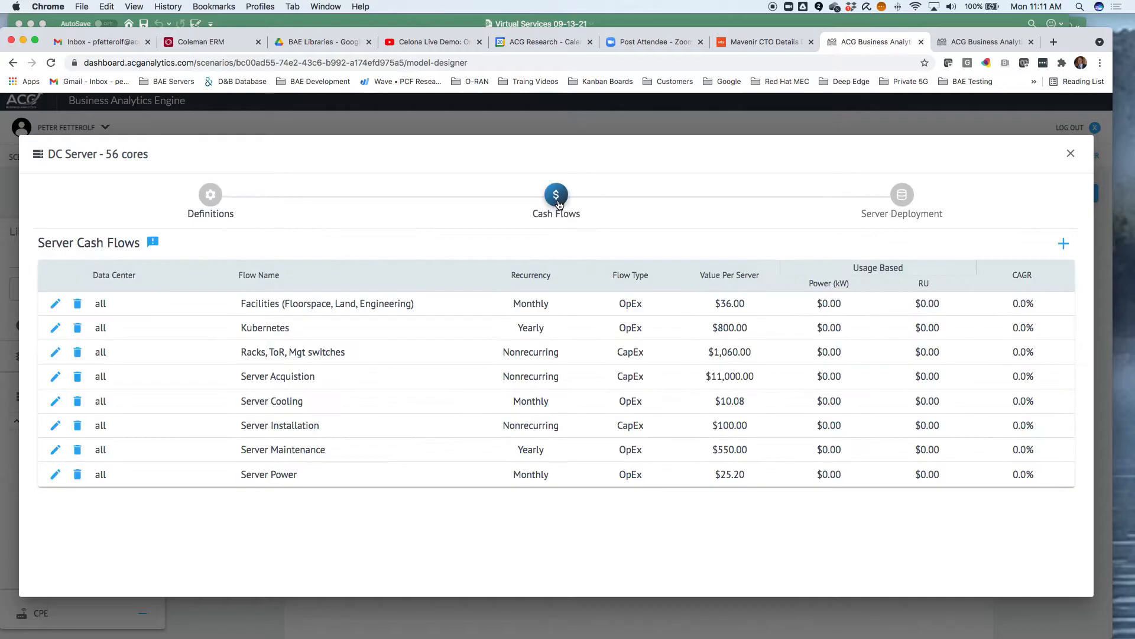
click(1071, 155)
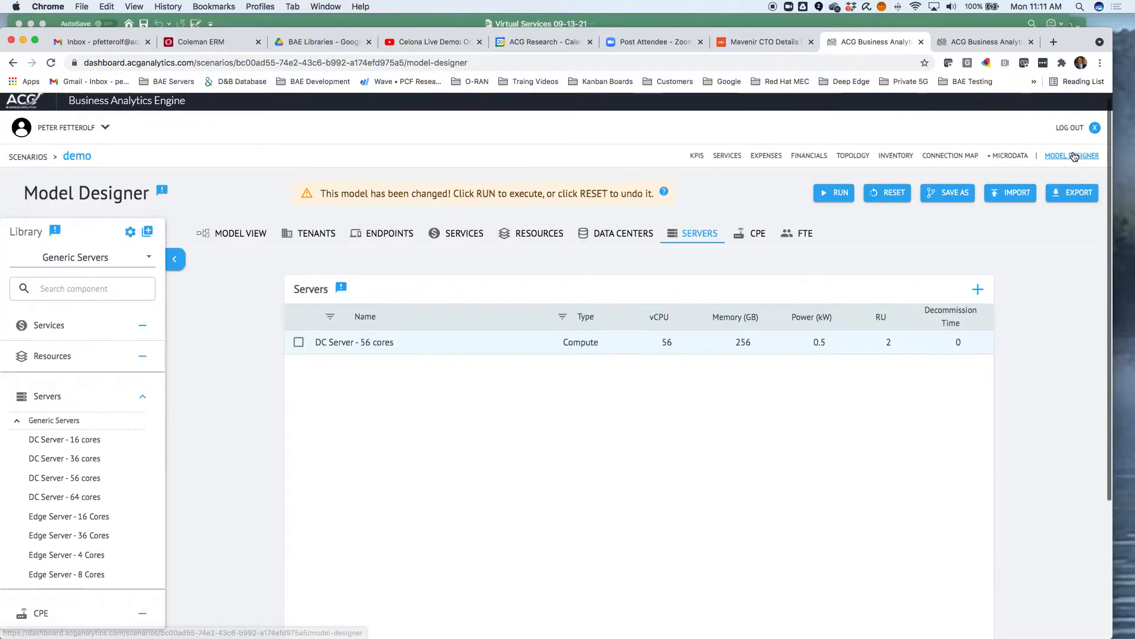
click(238, 234)
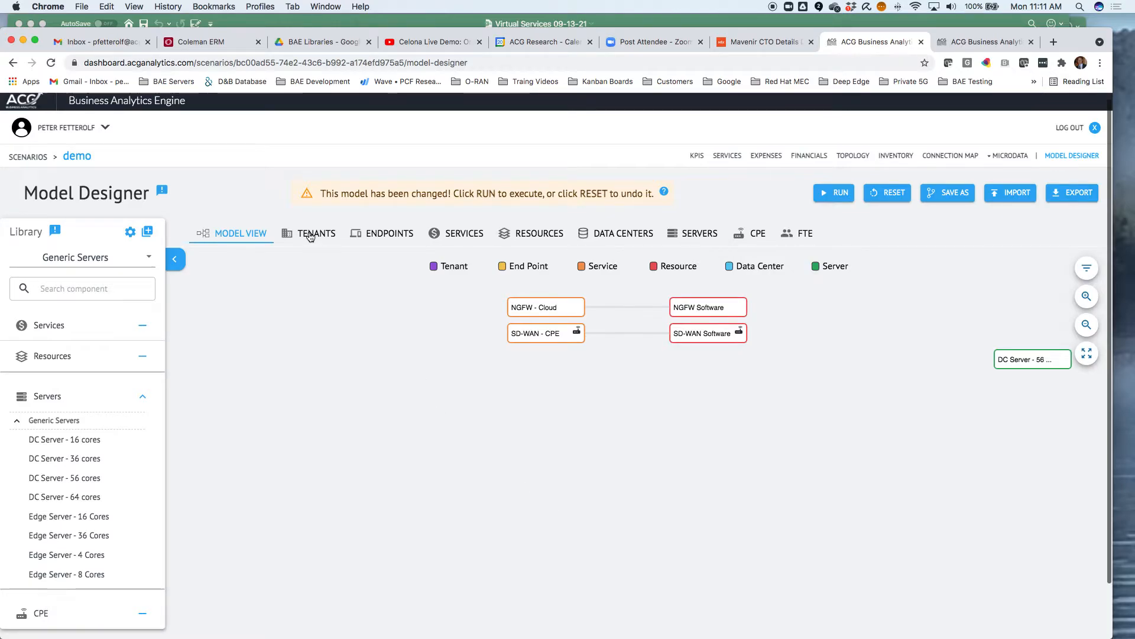
Add a tenant named Tenant1 with an initial and terminal quantity of 1
click(310, 237)
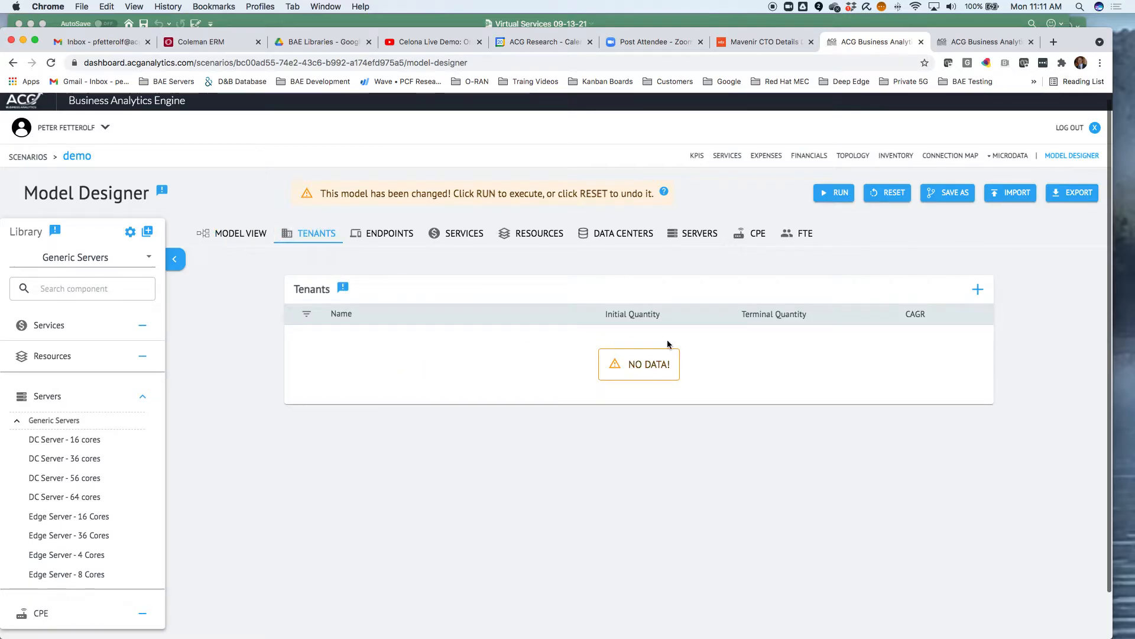
click(978, 290)
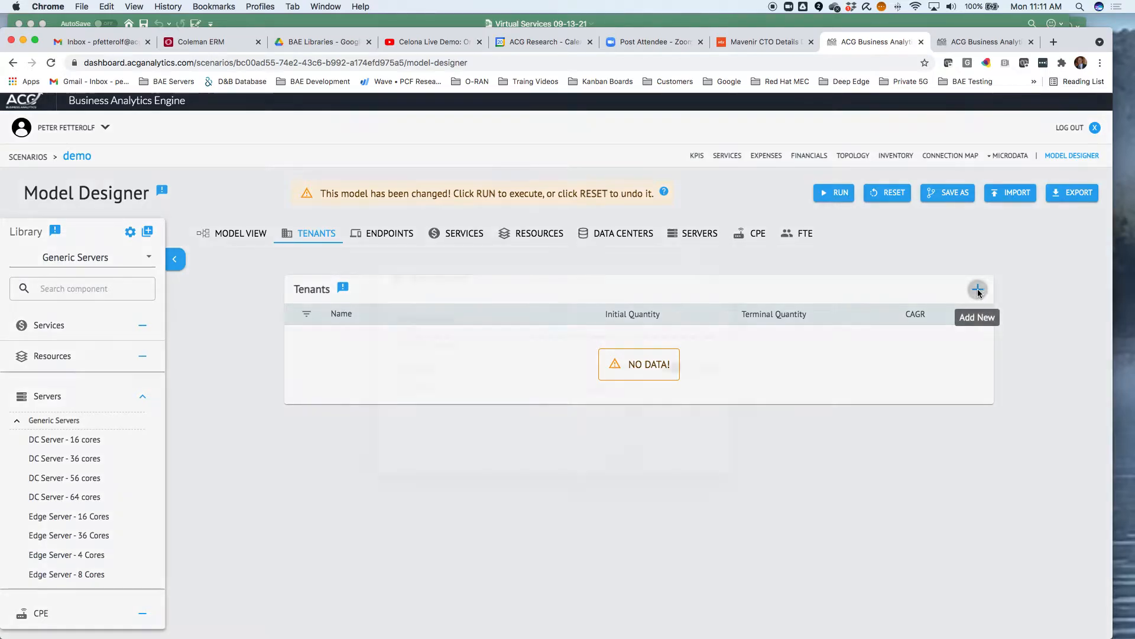
text(Tenant1)
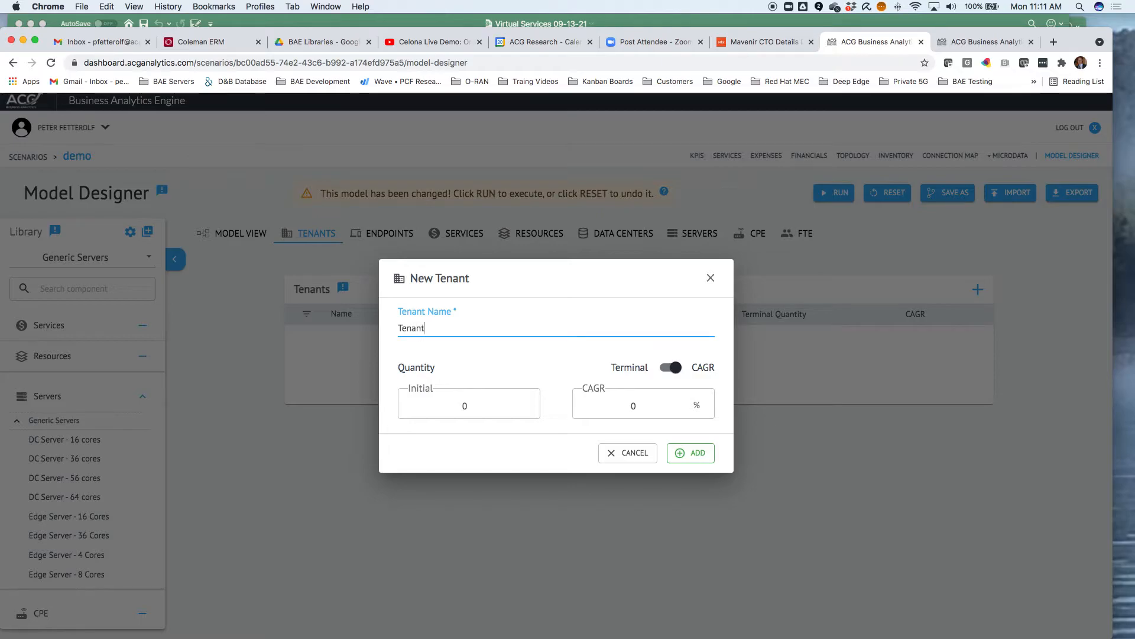
click(526, 413)
text(1)
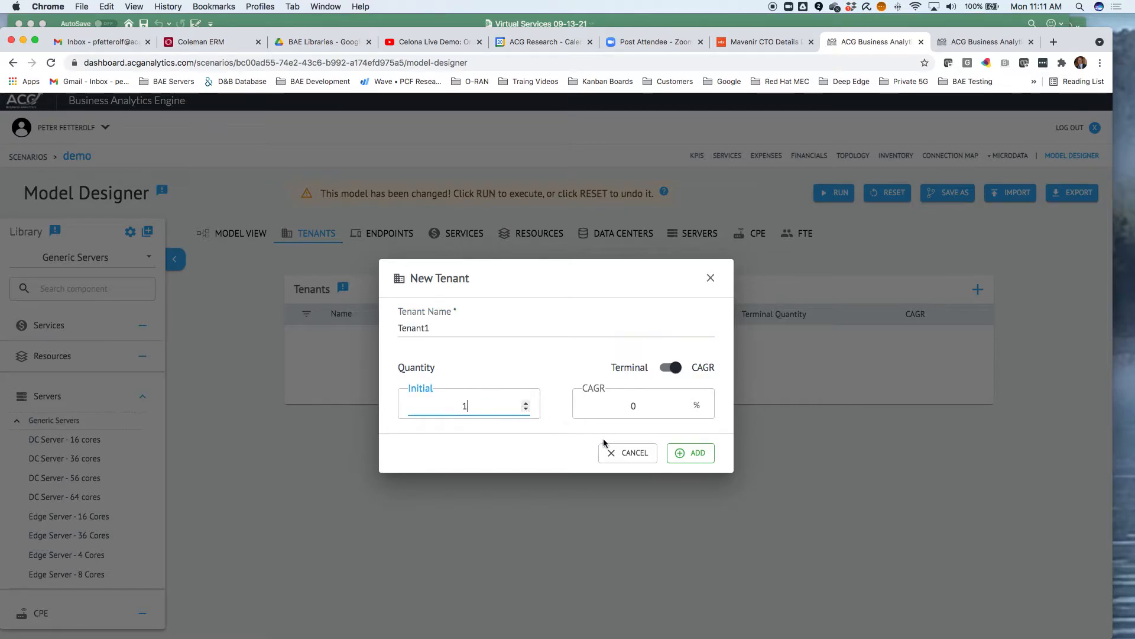
click(670, 367)
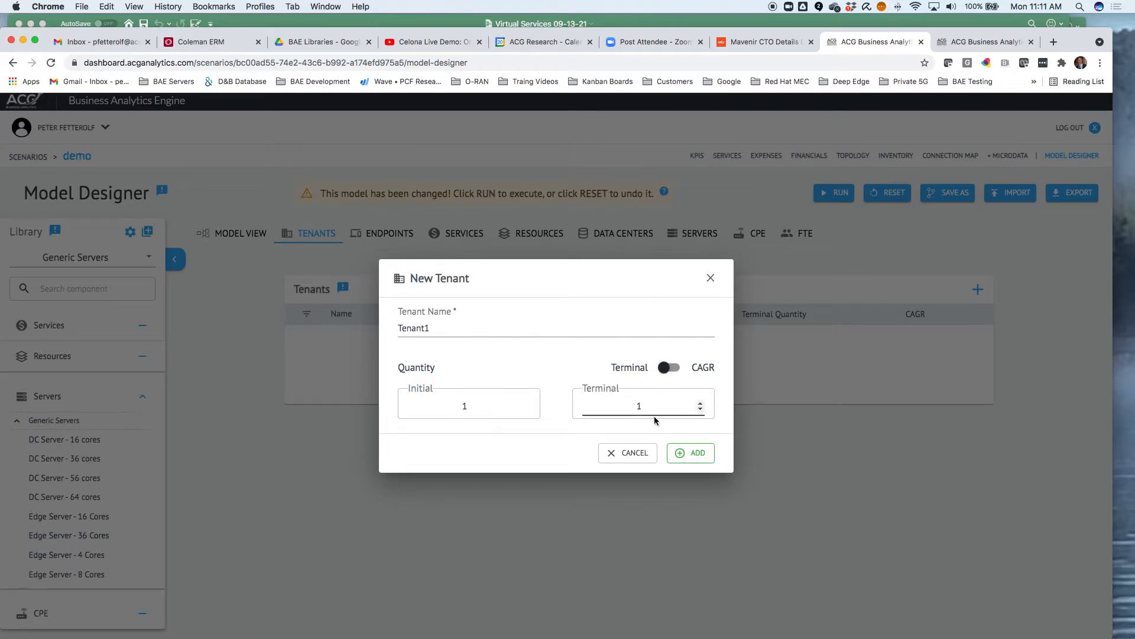
click(694, 454)
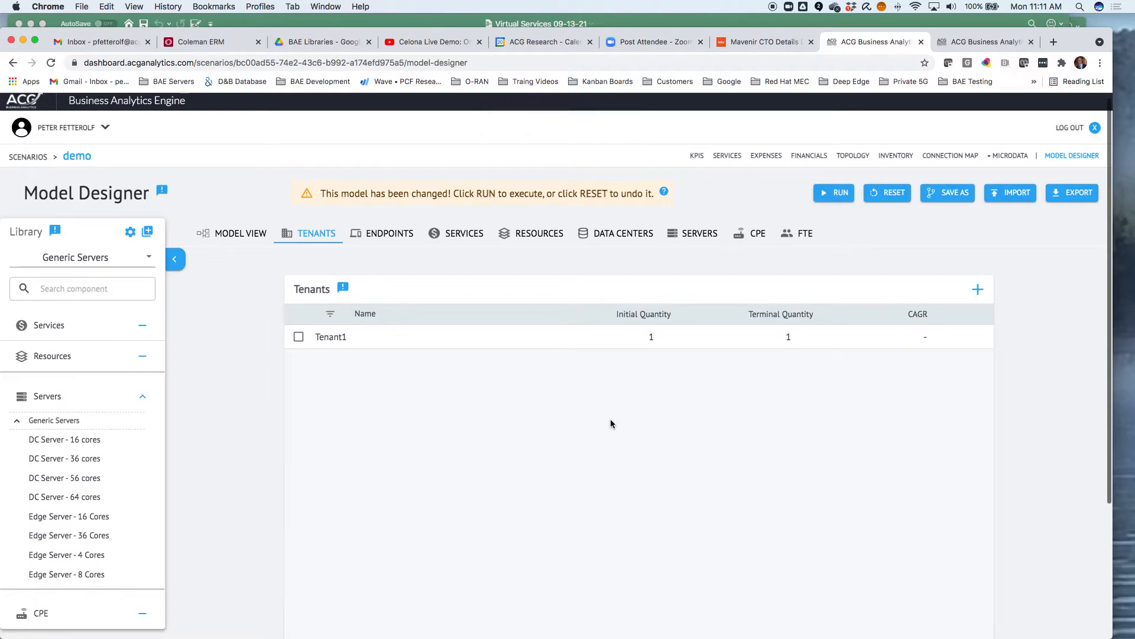
Start a new endpoint named EP1 and assign it to Tenant1
click(395, 236)
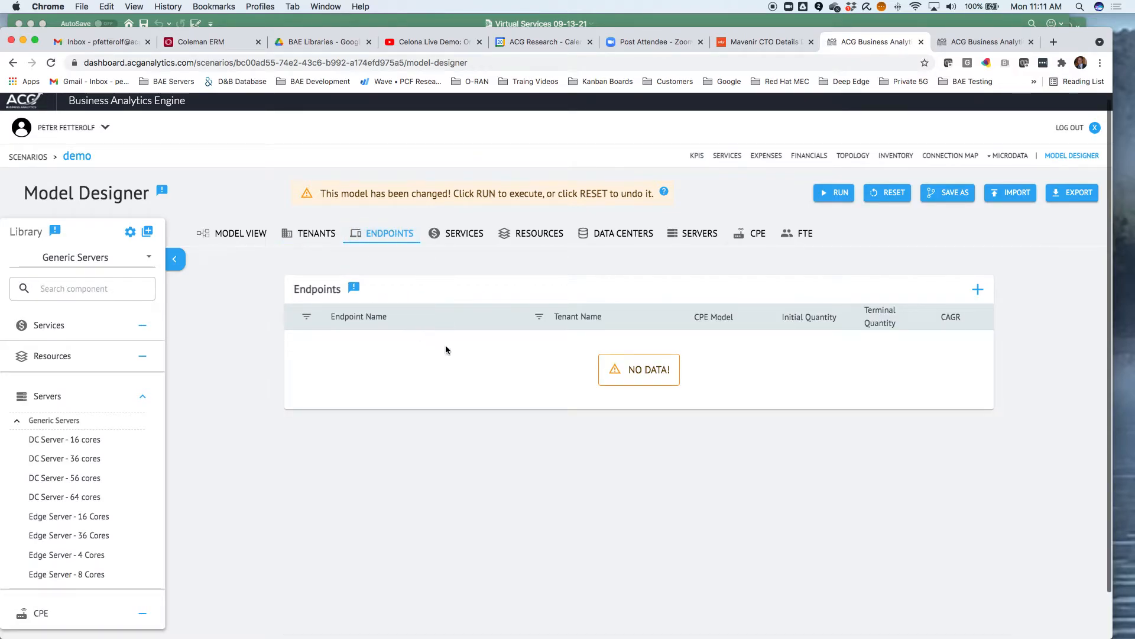
click(979, 290)
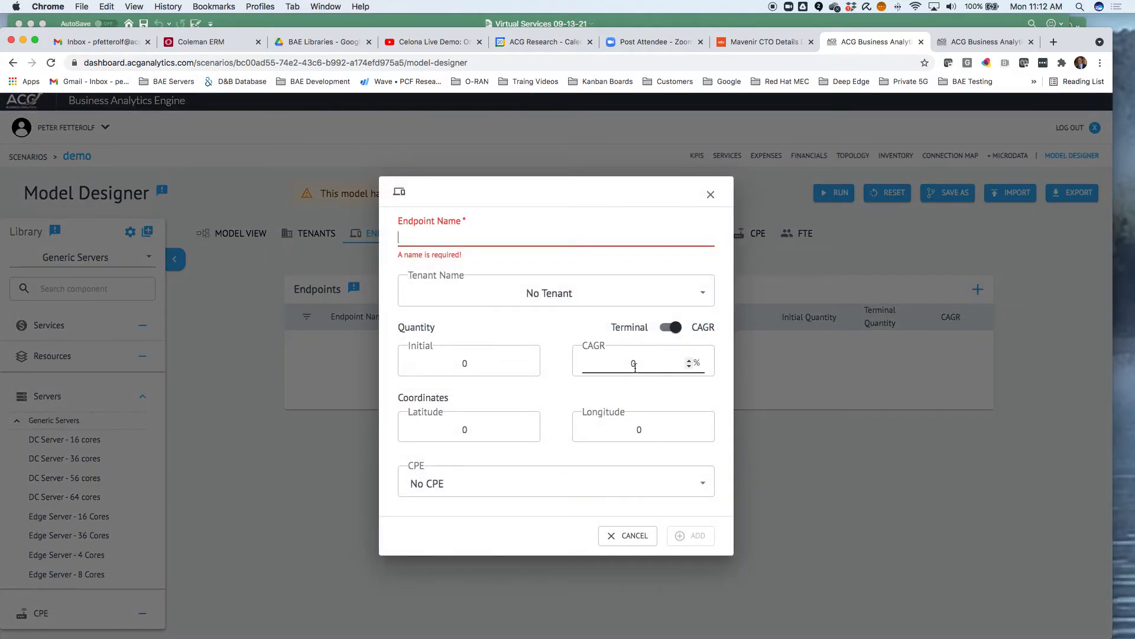
click(463, 242)
text(EP1)
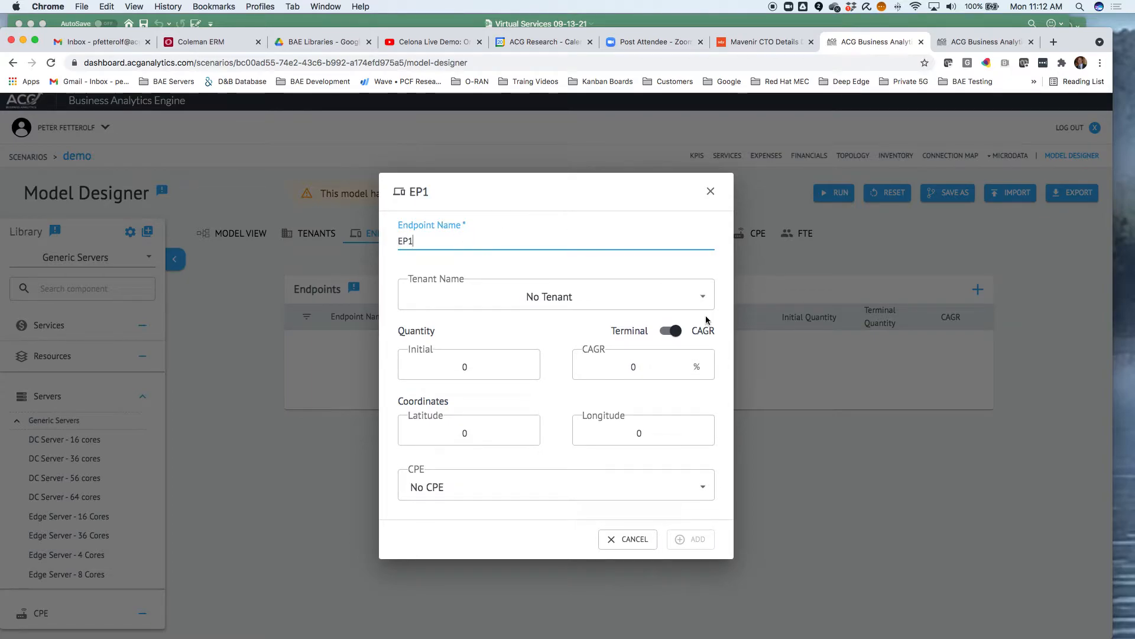
click(704, 298)
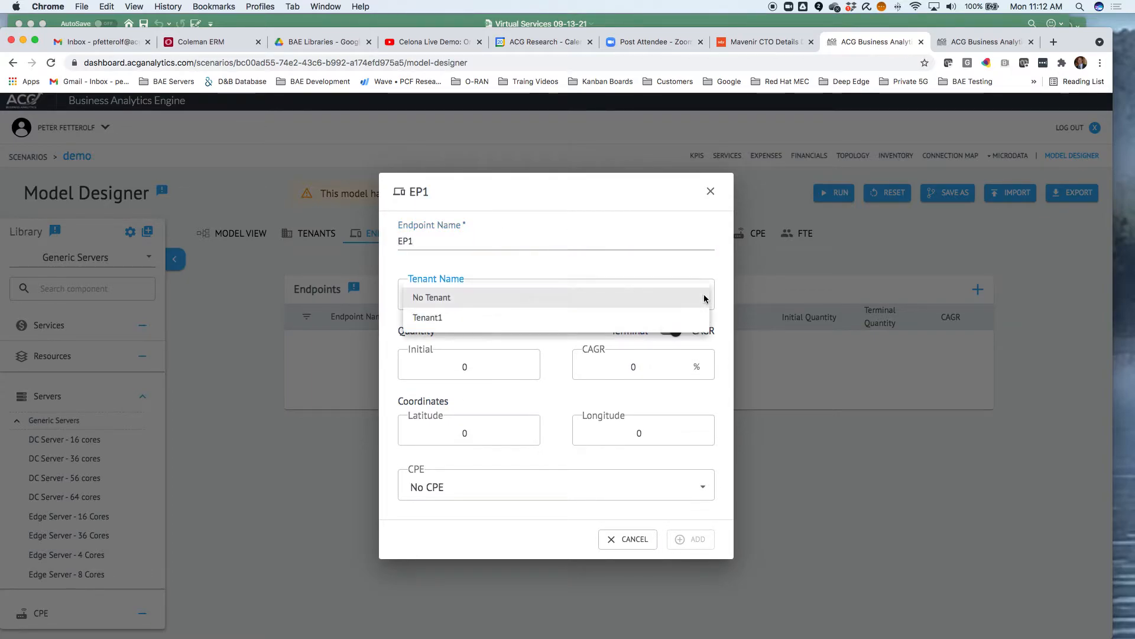
click(533, 319)
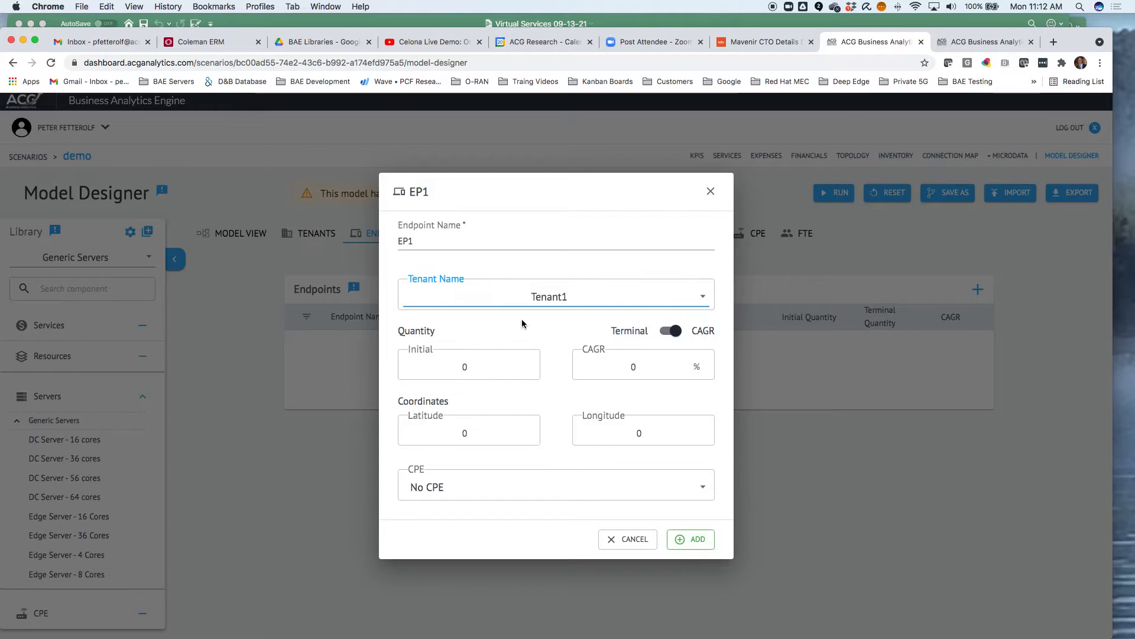
Give EP1 an initial quantity of 5, a terminal quantity of 10 and the Silicom Madrid 1U CPE, then add it
click(526, 366)
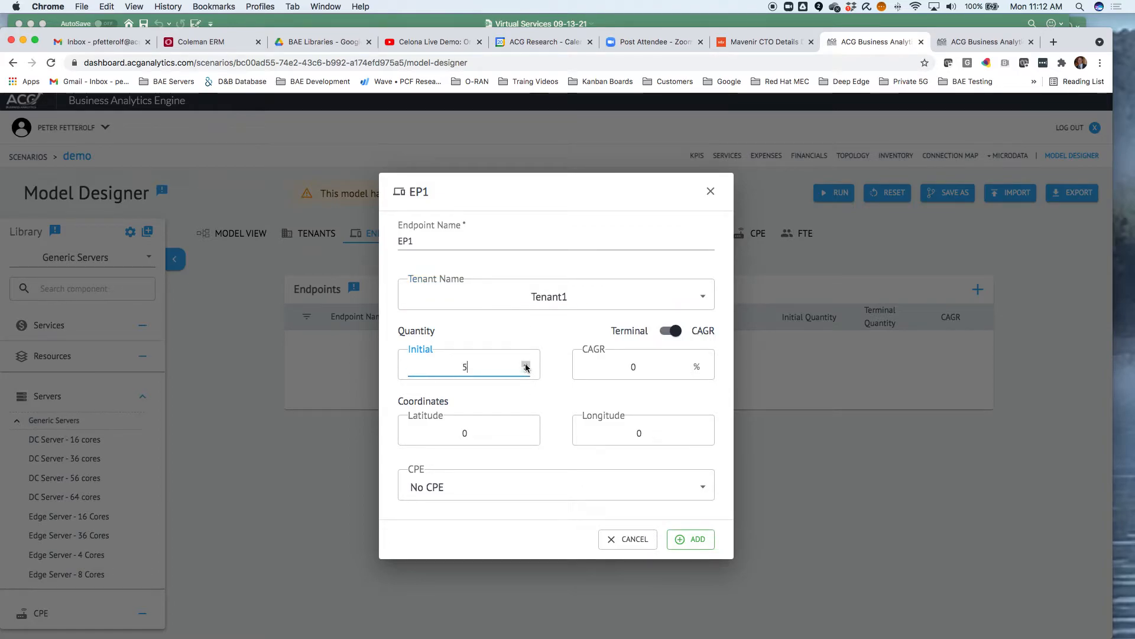
click(666, 332)
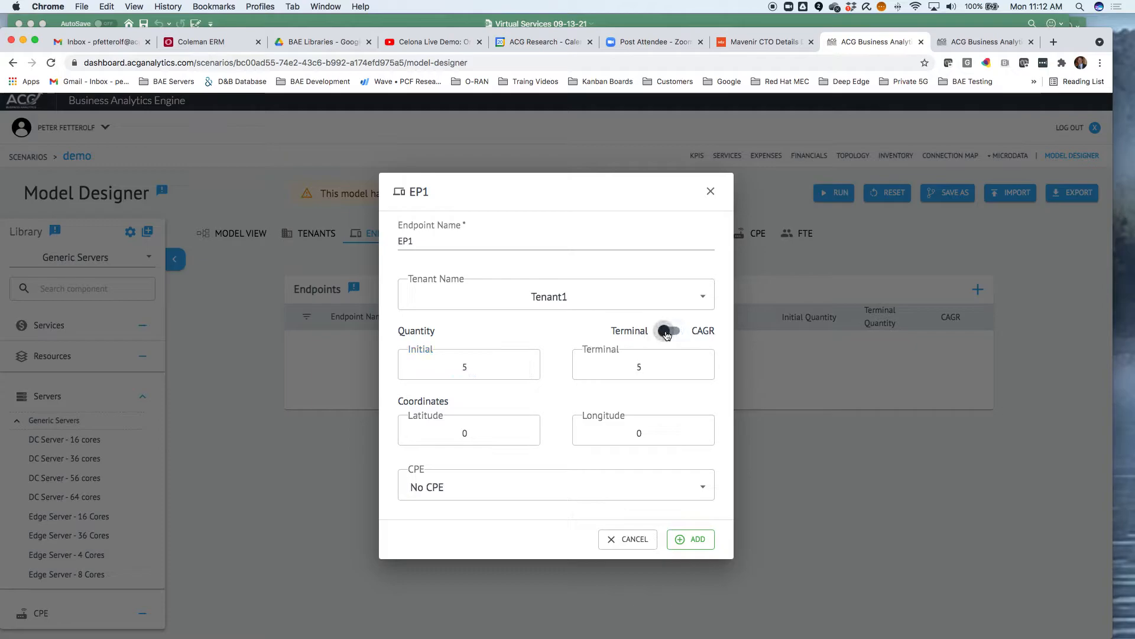
click(699, 365)
click(699, 365)
click(699, 364)
click(700, 365)
click(700, 365)
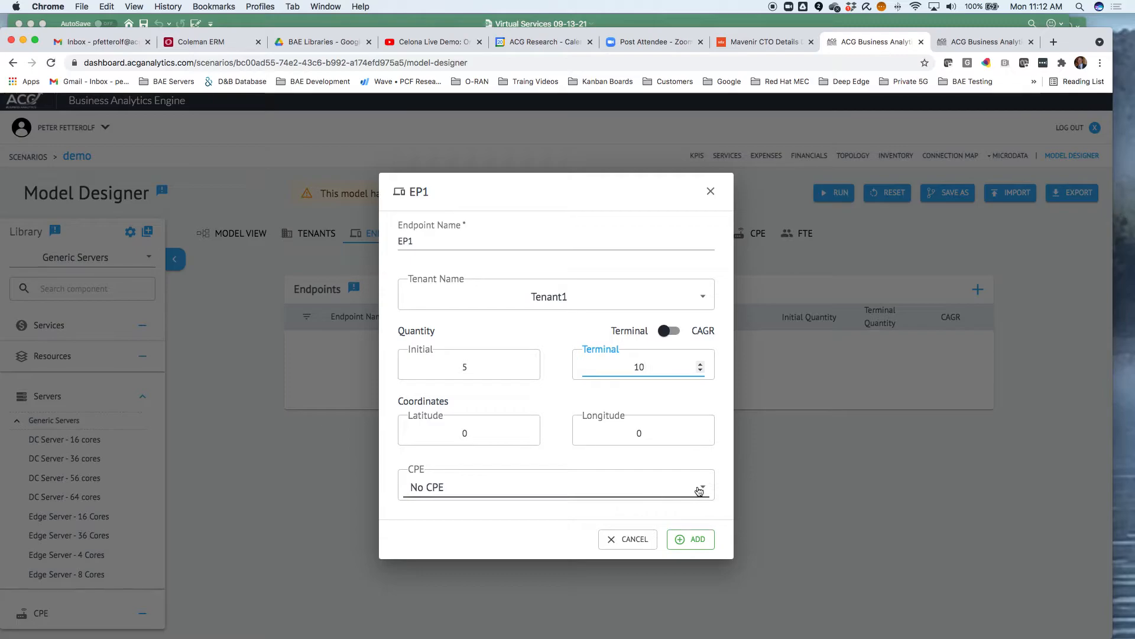
click(705, 490)
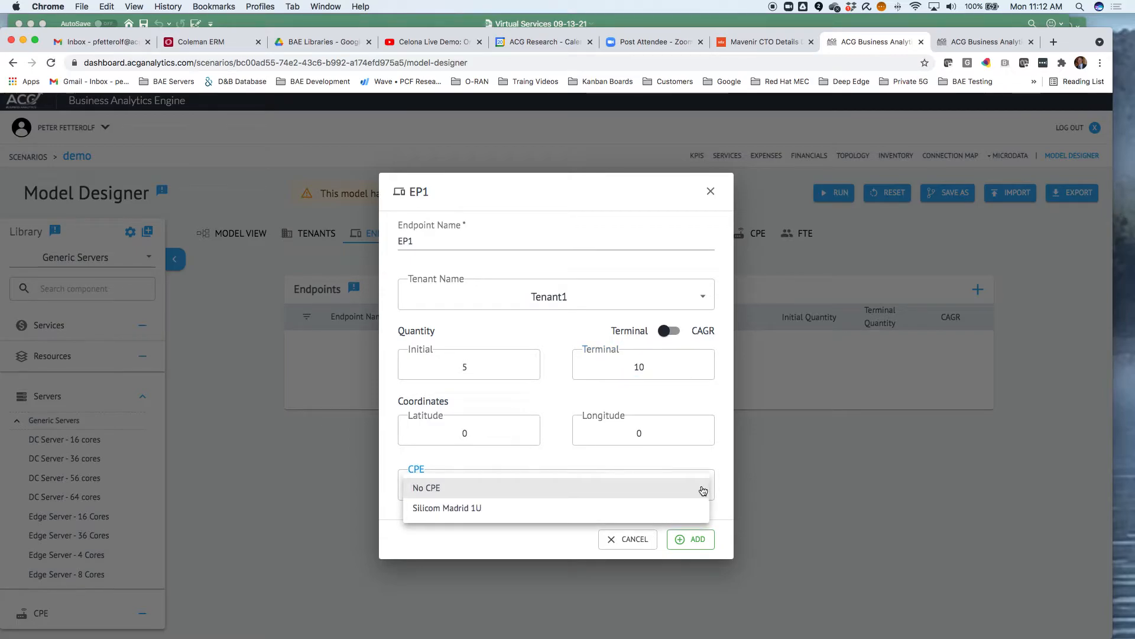
click(656, 508)
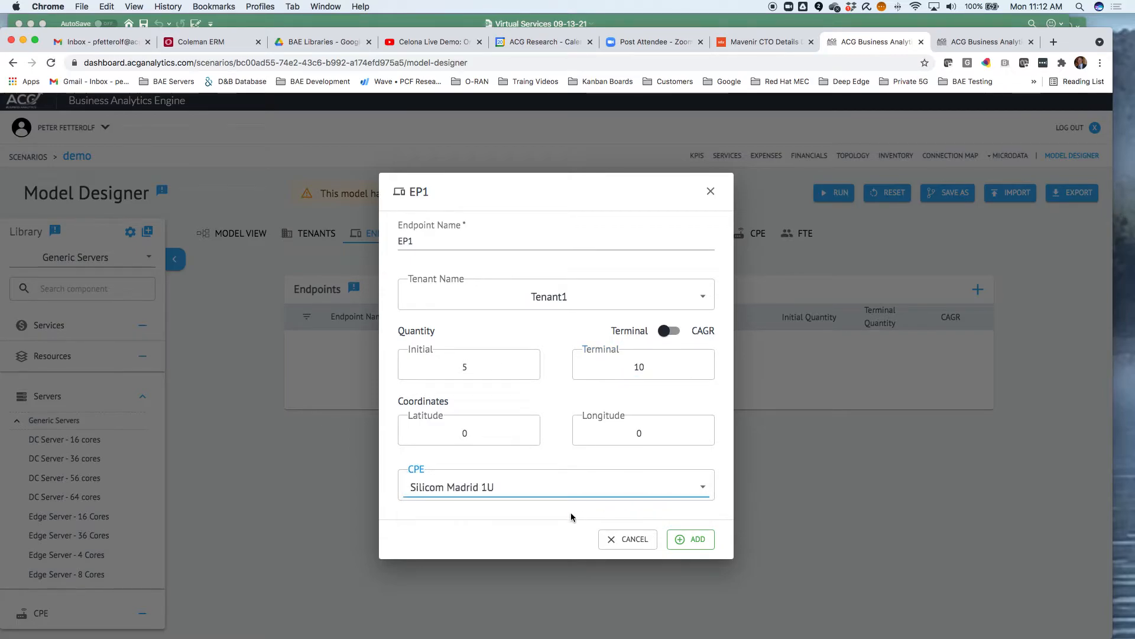
click(690, 539)
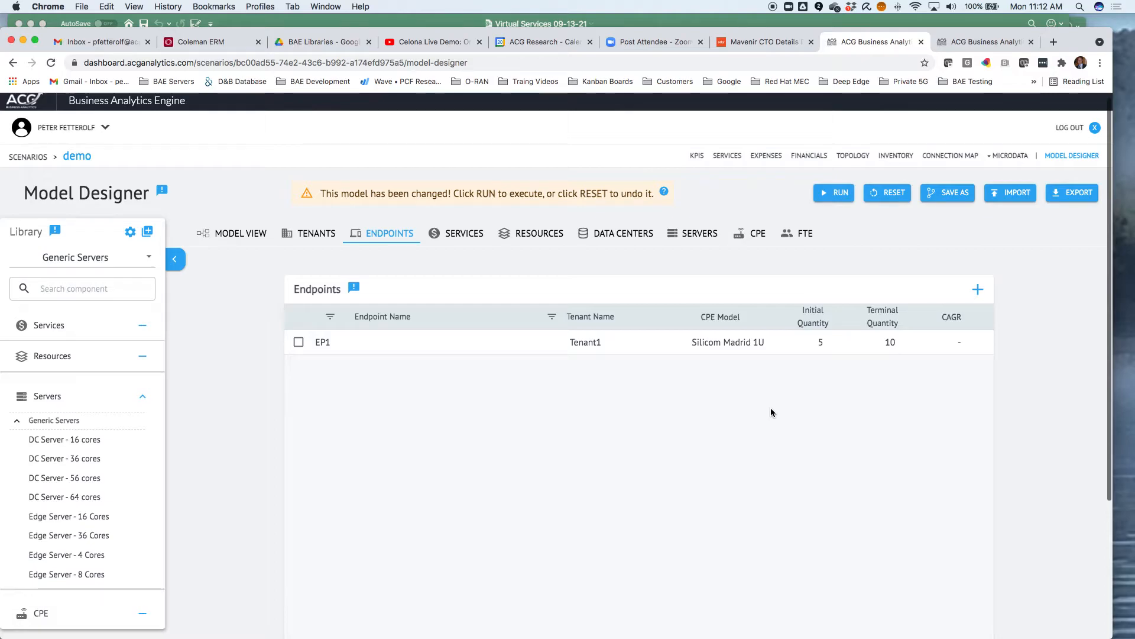
Check the model view, then inspect the NGFW - Cloud service's resources and demand pages
click(239, 234)
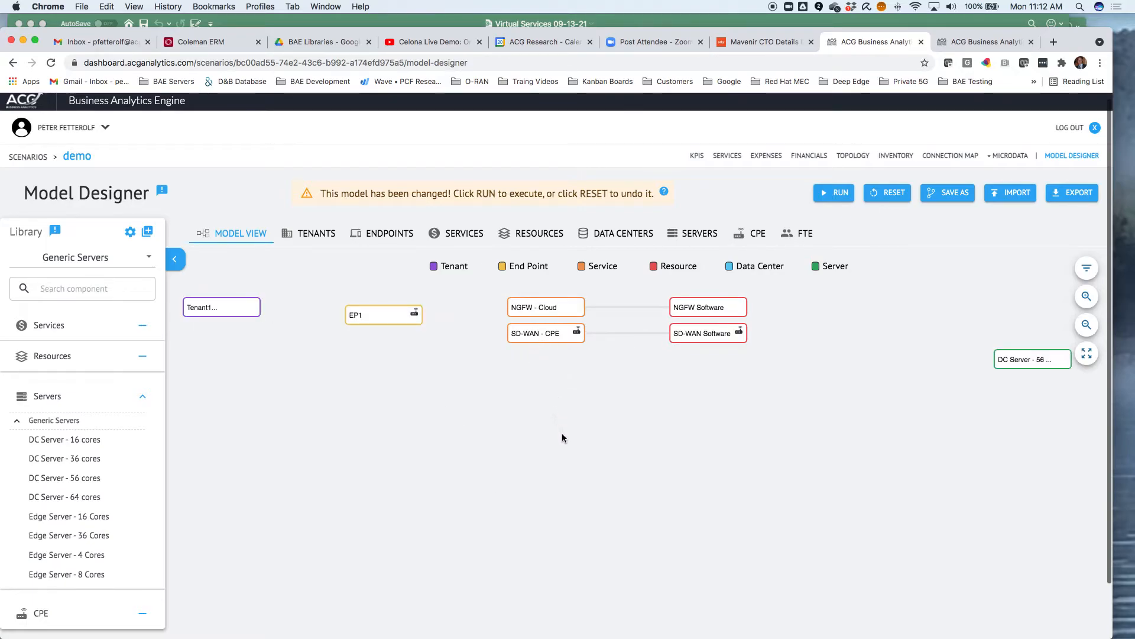
click(458, 233)
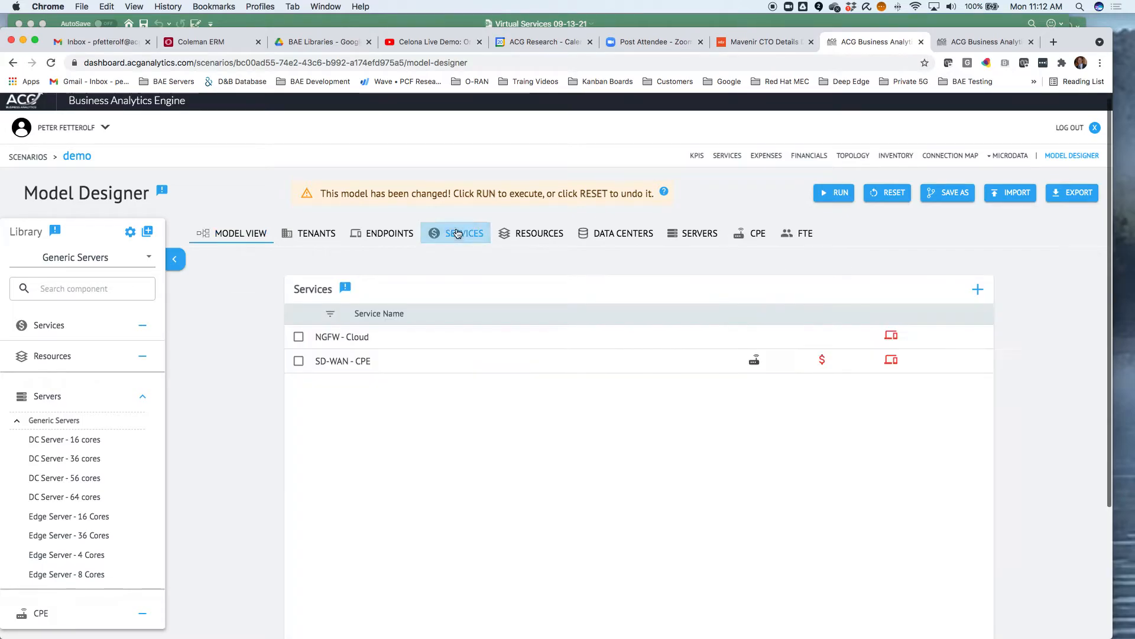
click(342, 339)
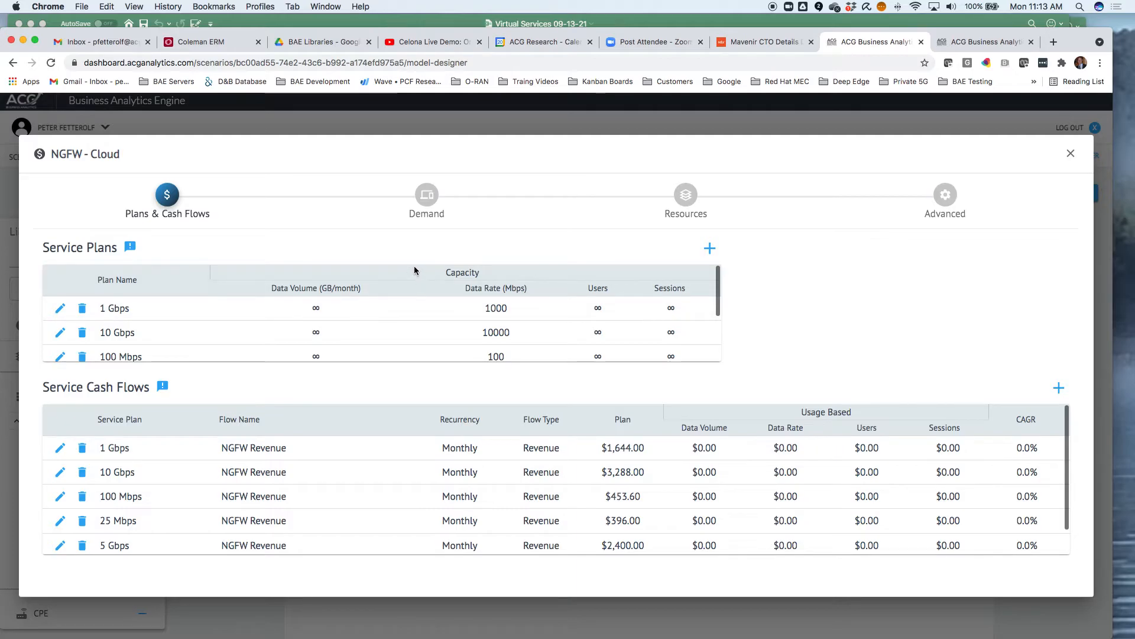
click(687, 200)
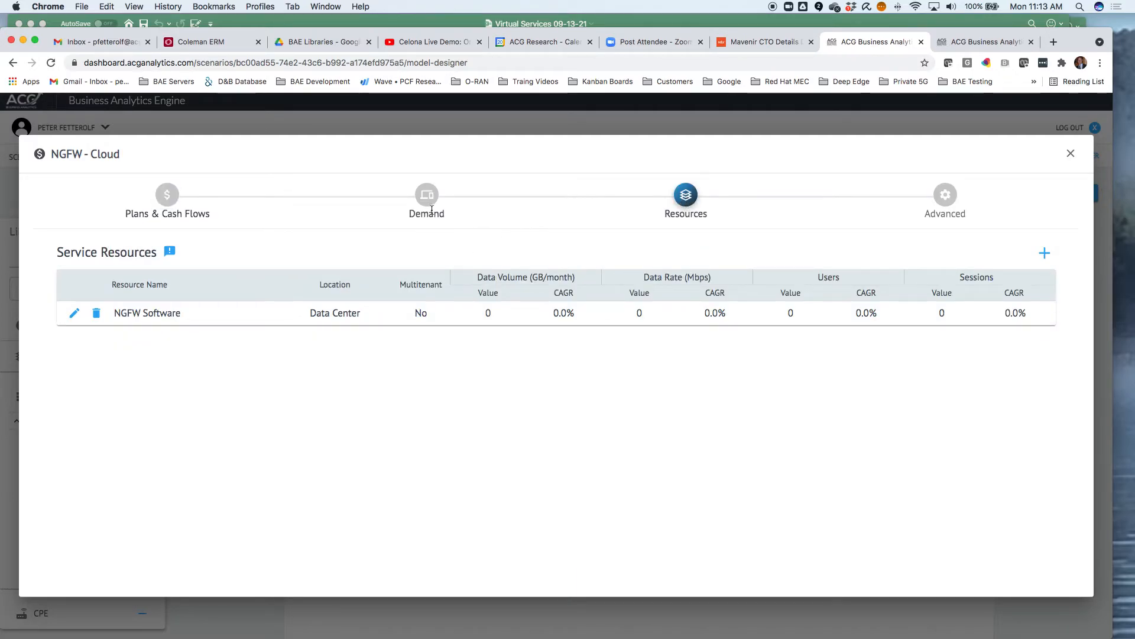
click(427, 200)
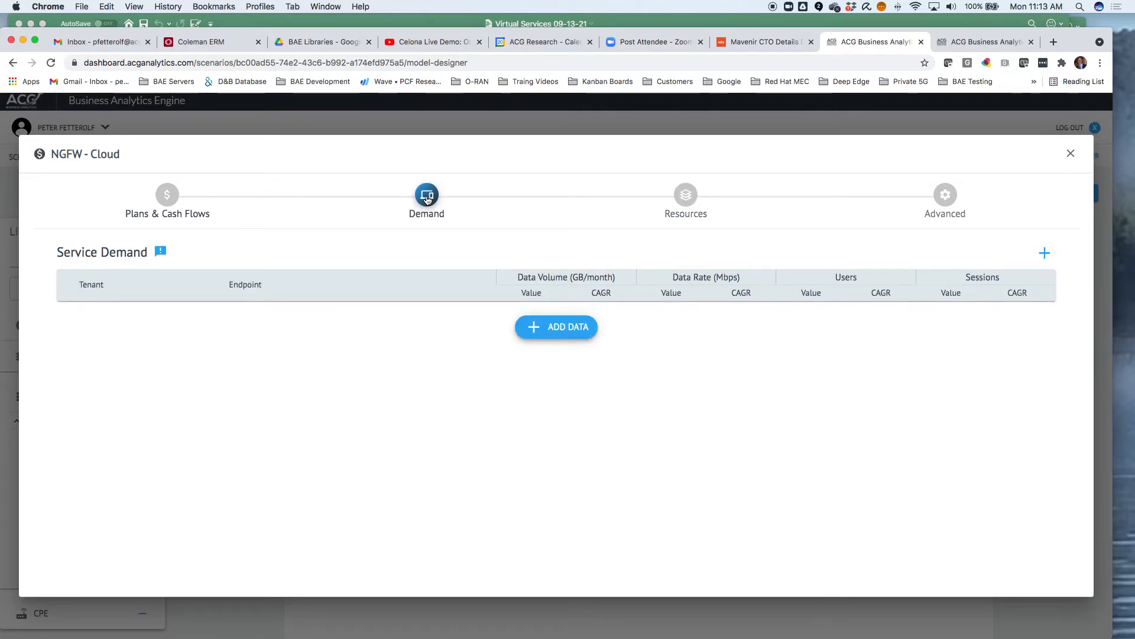
Add a demand entry for NGFW - Cloud with tenant Tenant1 and endpoint EP1
click(542, 330)
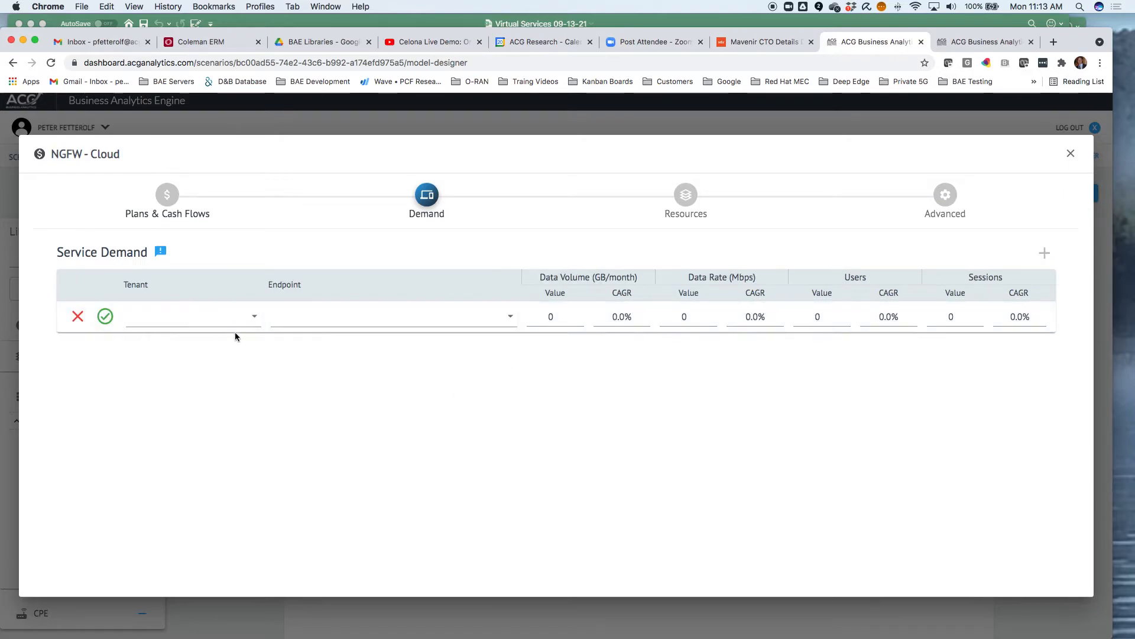
click(253, 317)
click(190, 323)
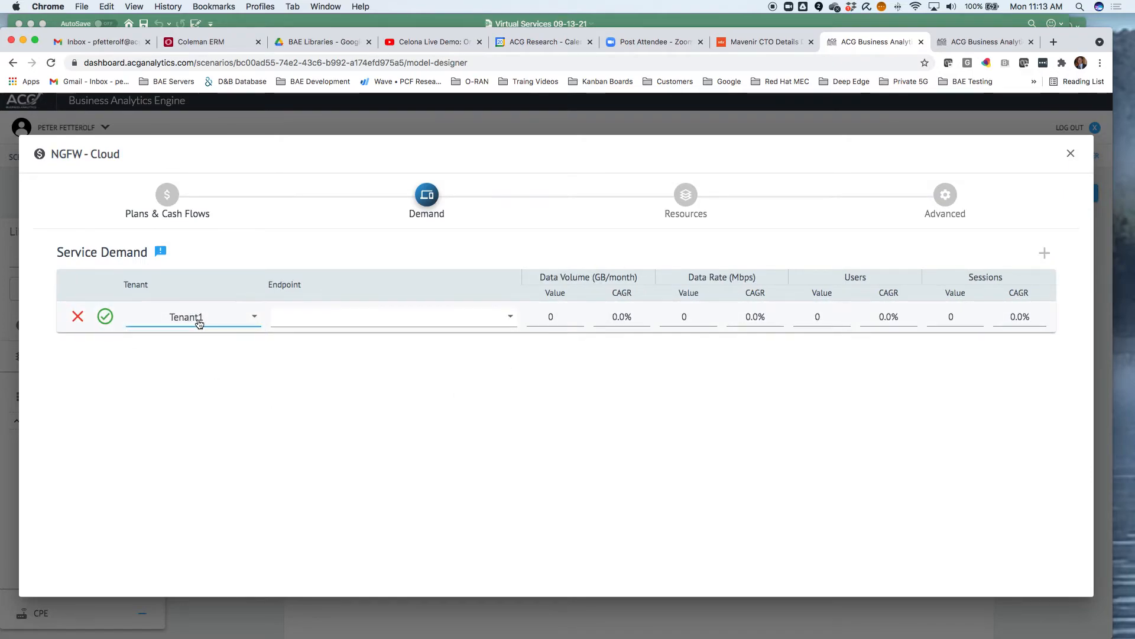
click(509, 317)
click(405, 323)
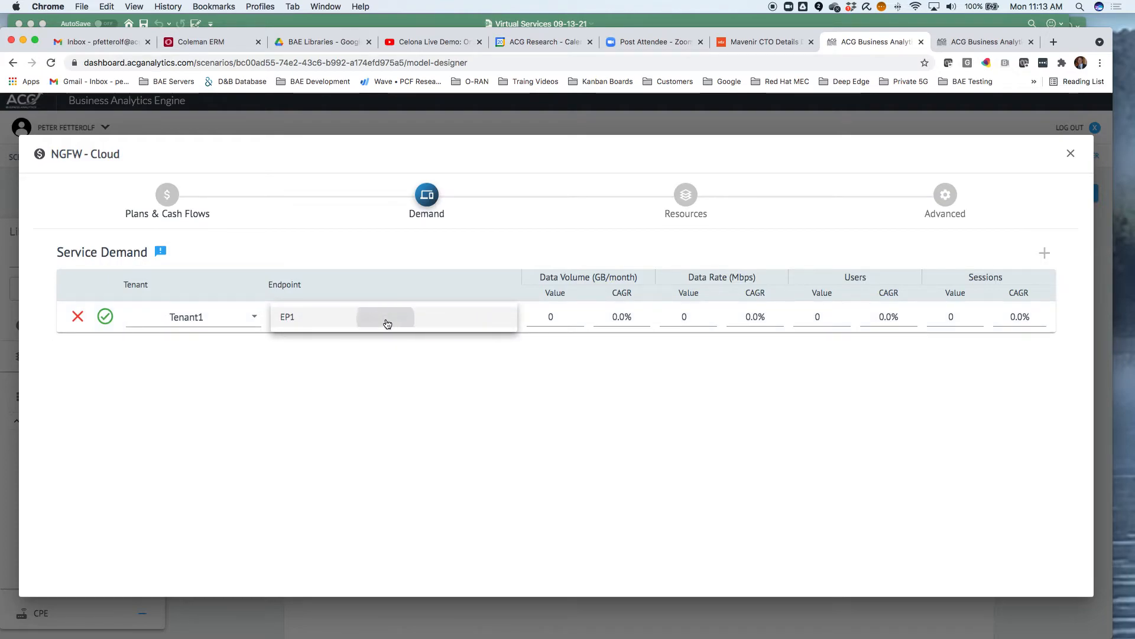
Set the entry's data rate to 10 Mbps with a 10% CAGR, save the row and close the service
click(713, 316)
click(714, 316)
click(713, 316)
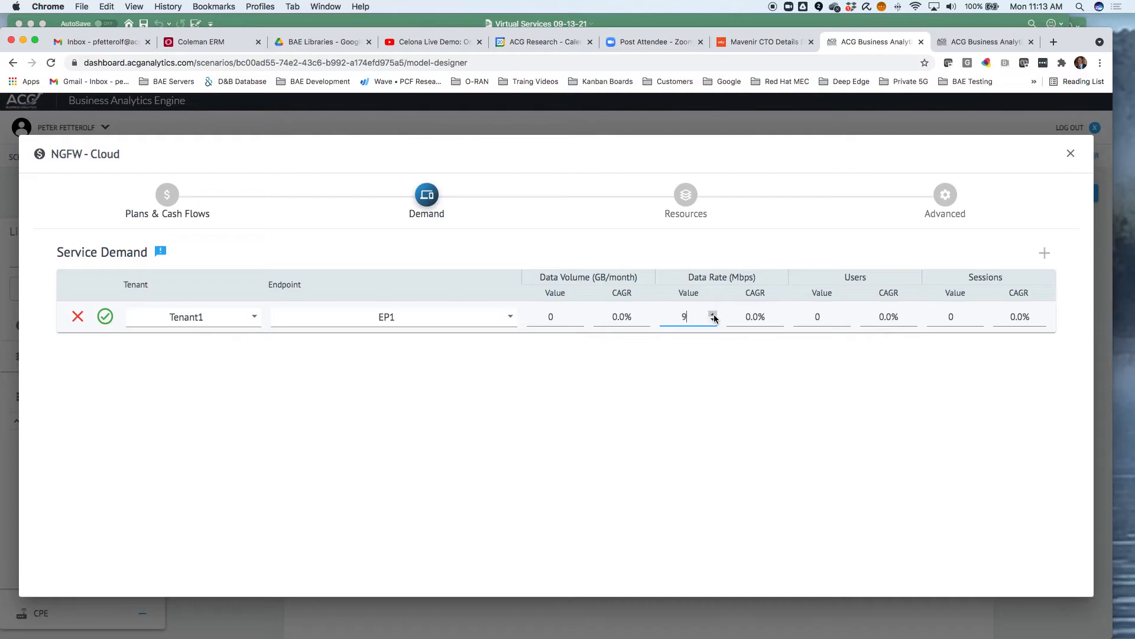
drag(745, 316, 758, 316)
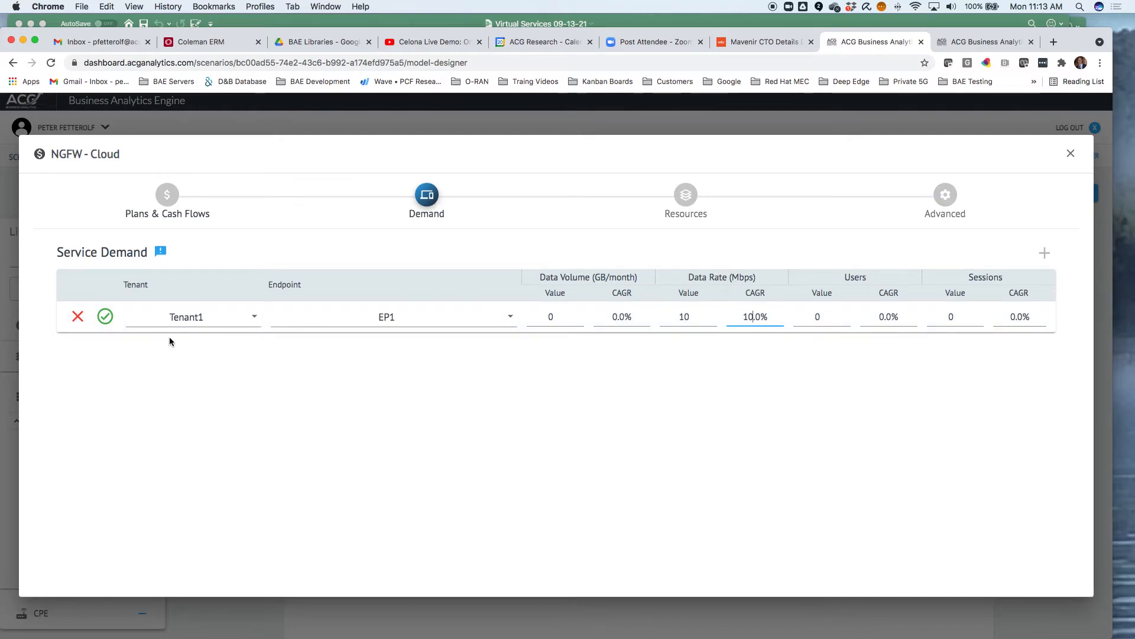
click(105, 317)
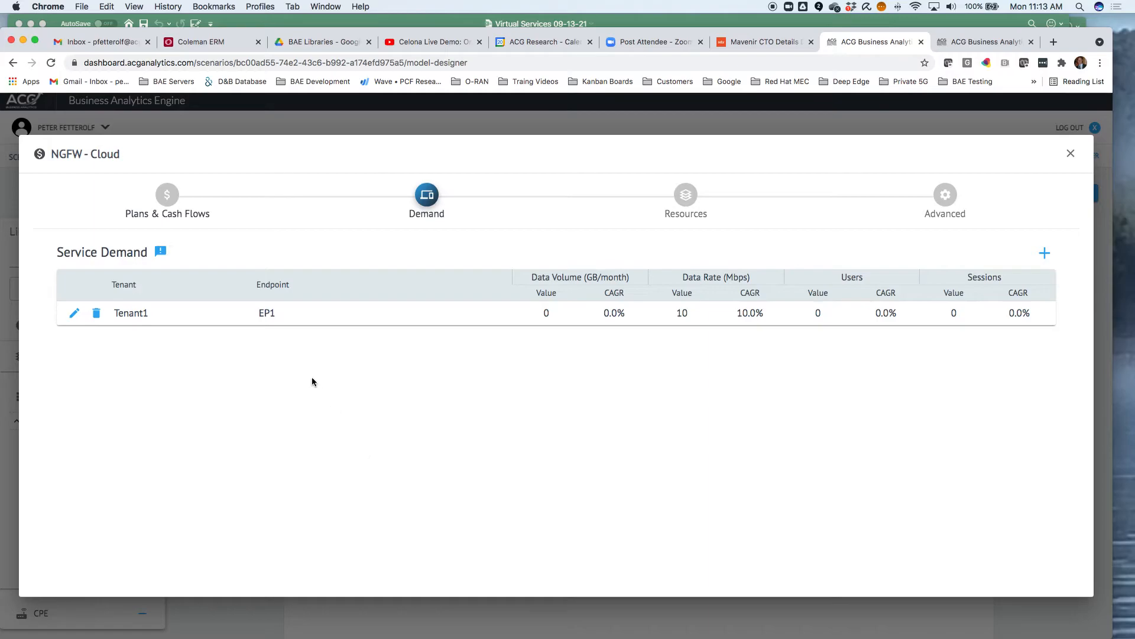
click(1071, 155)
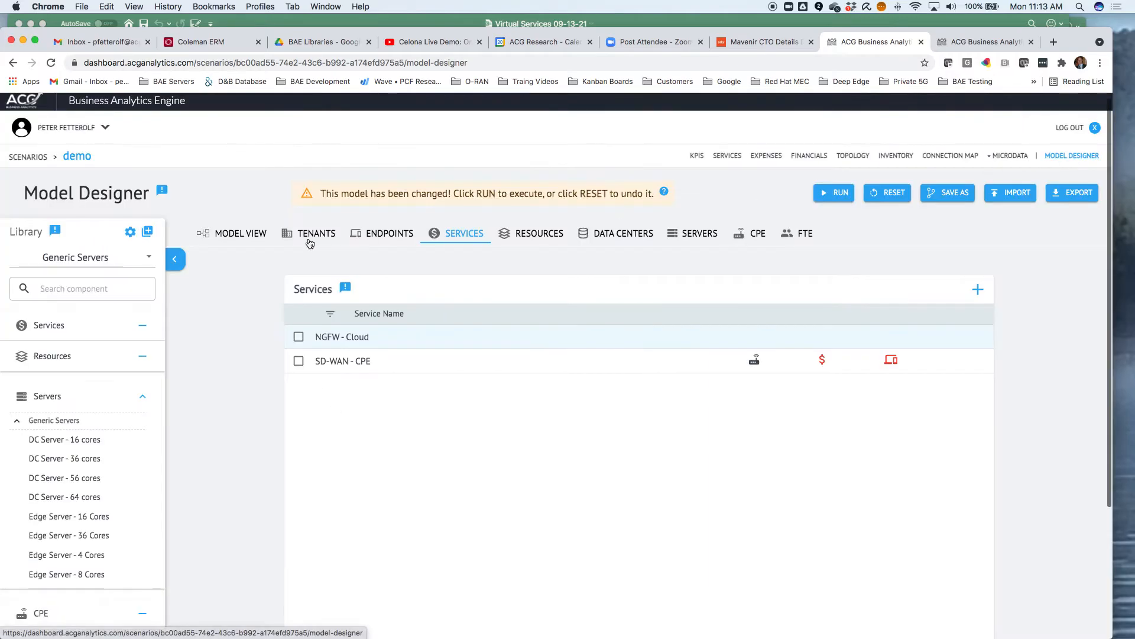
From the model view, open SD-WAN - CPE's demand and add an entry for Tenant1 and endpoint EP1
click(235, 234)
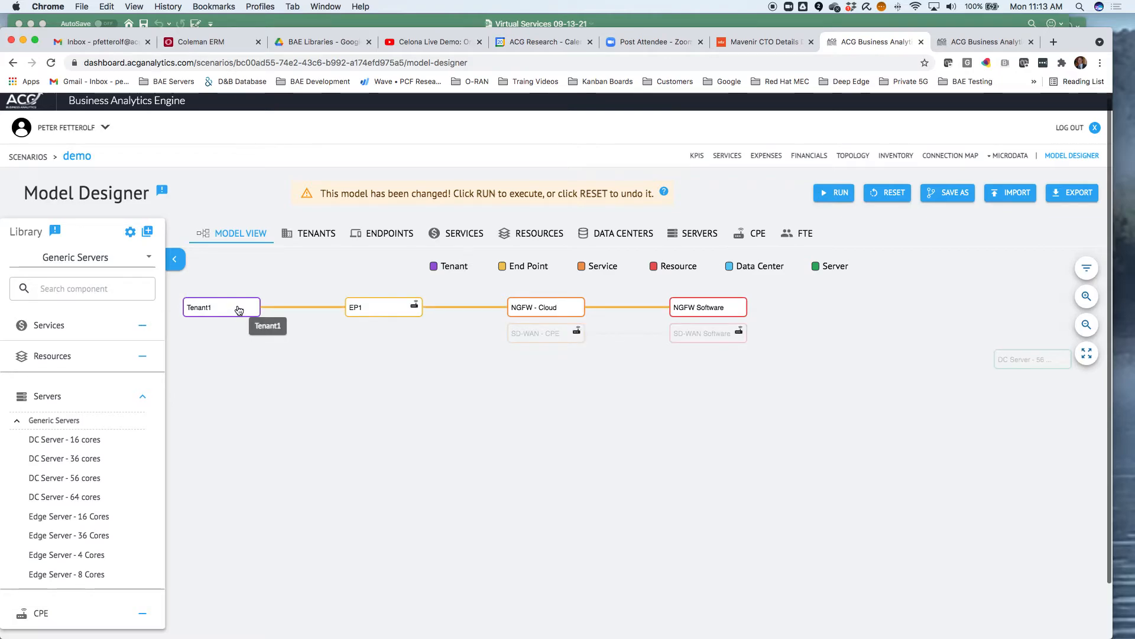
click(547, 334)
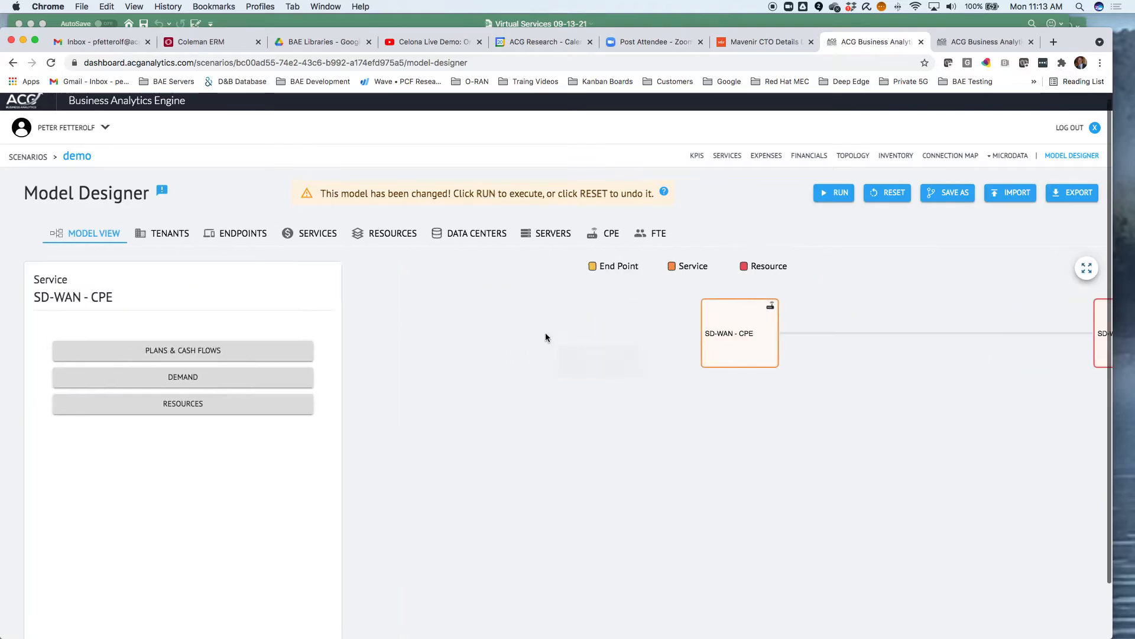
click(207, 380)
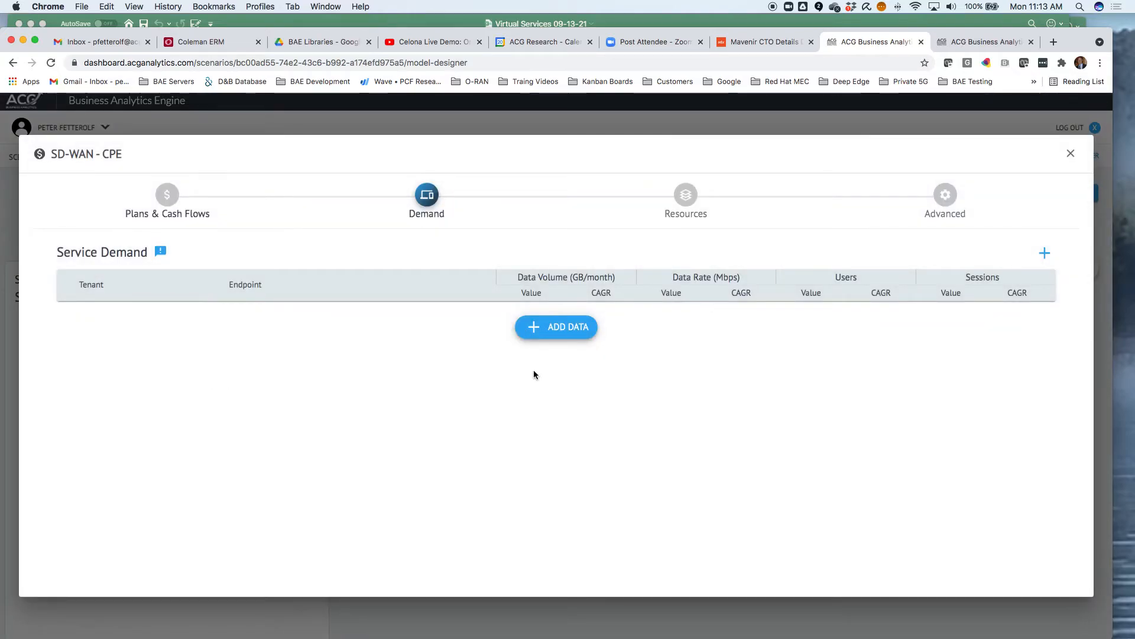
click(555, 329)
click(260, 320)
click(233, 322)
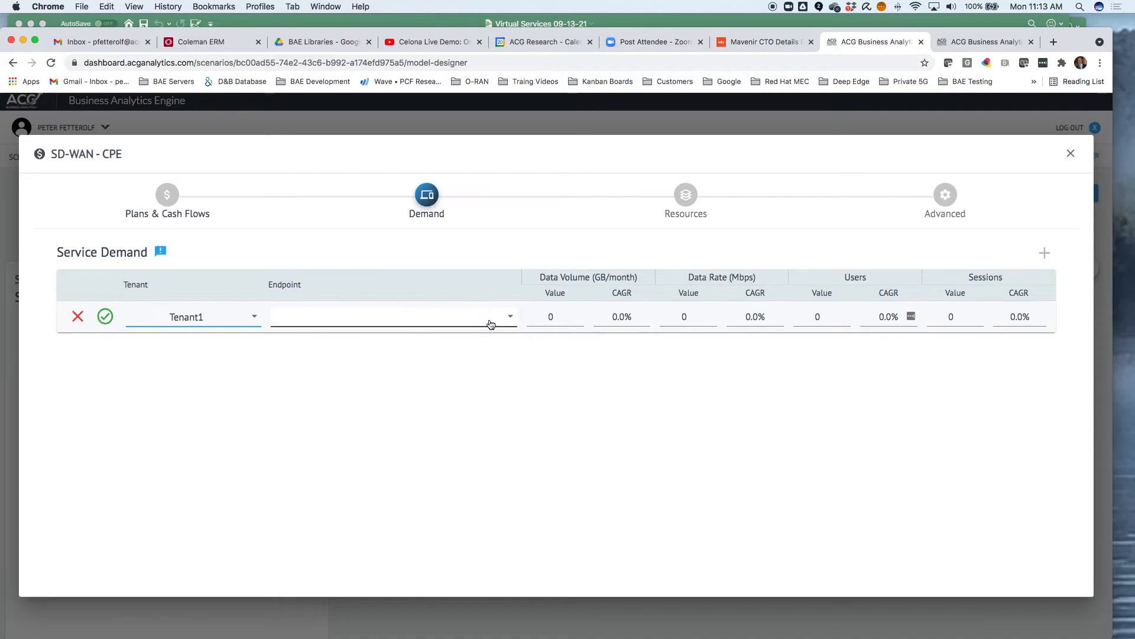
click(510, 317)
click(420, 322)
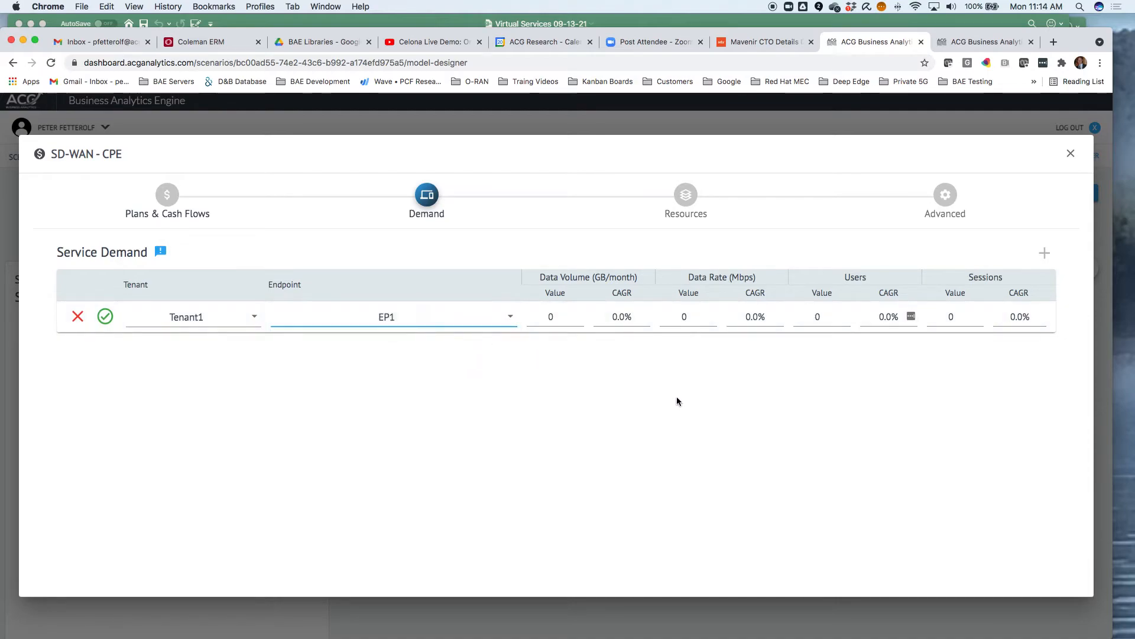
Set the SD-WAN - CPE entry's data rate to 10 Mbps with a 5% CAGR, save the row and close the service
click(713, 315)
click(714, 314)
click(713, 315)
click(714, 314)
click(713, 314)
click(713, 315)
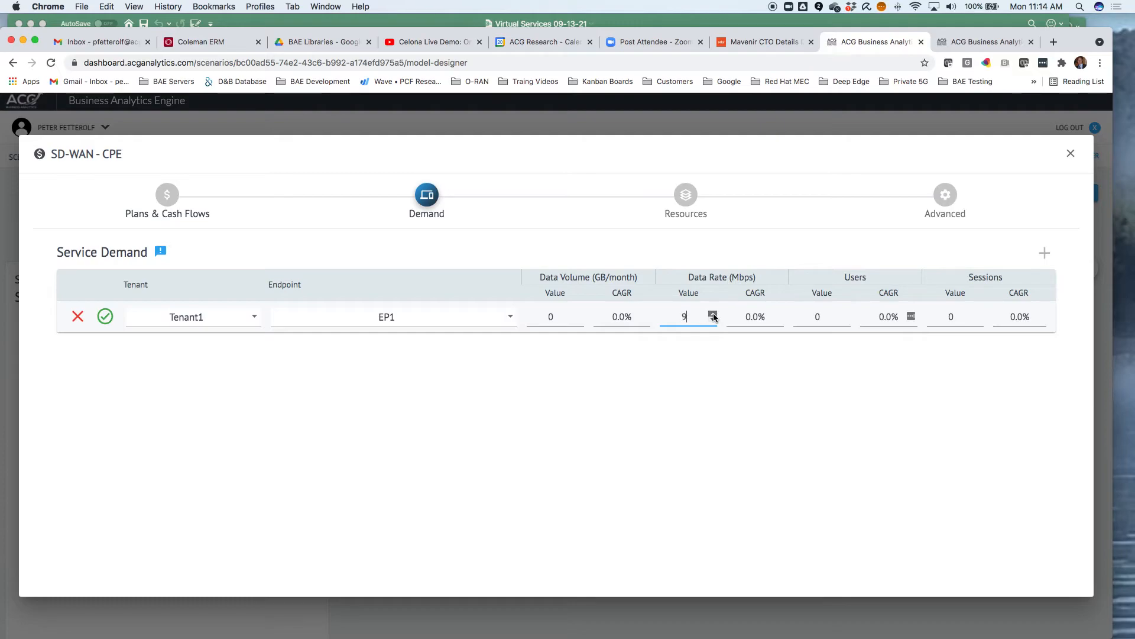
double_click(745, 317)
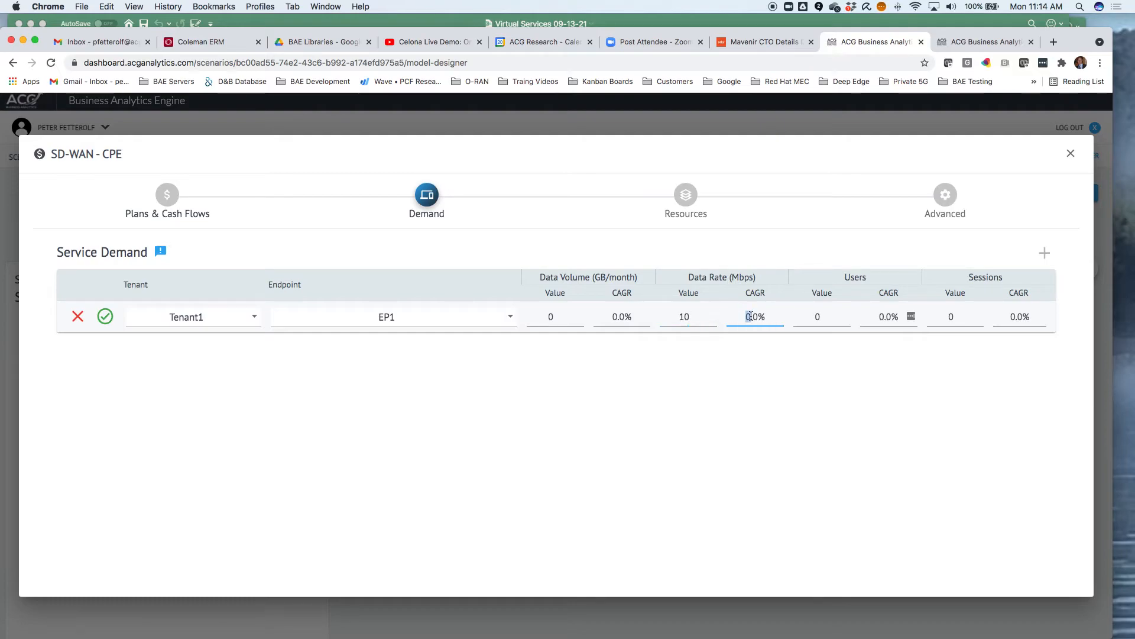
text(5)
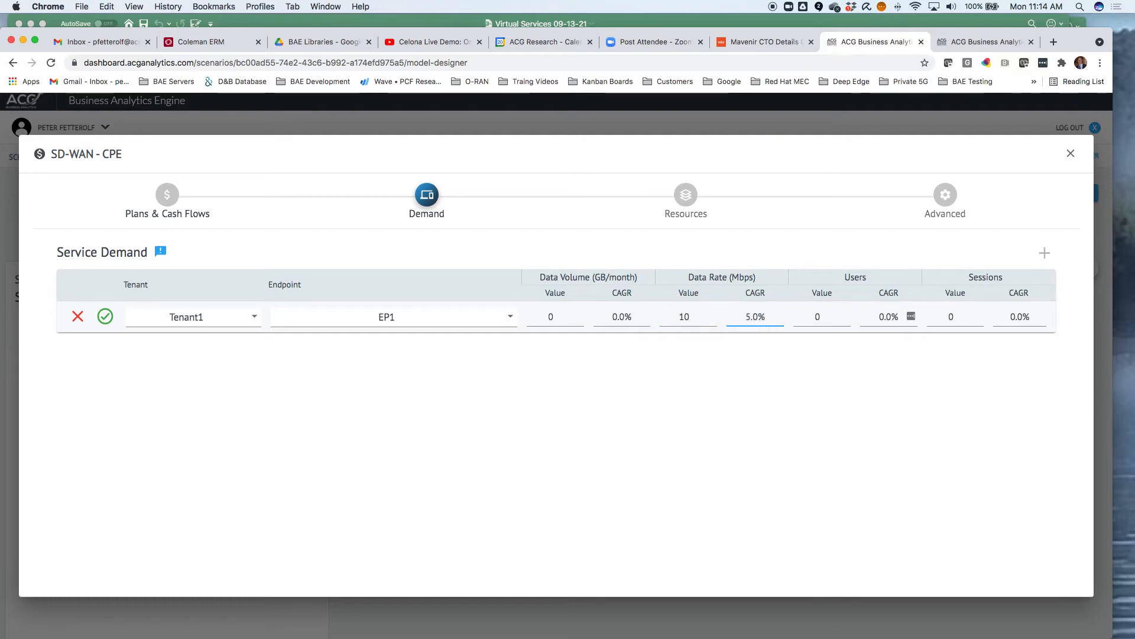
click(105, 317)
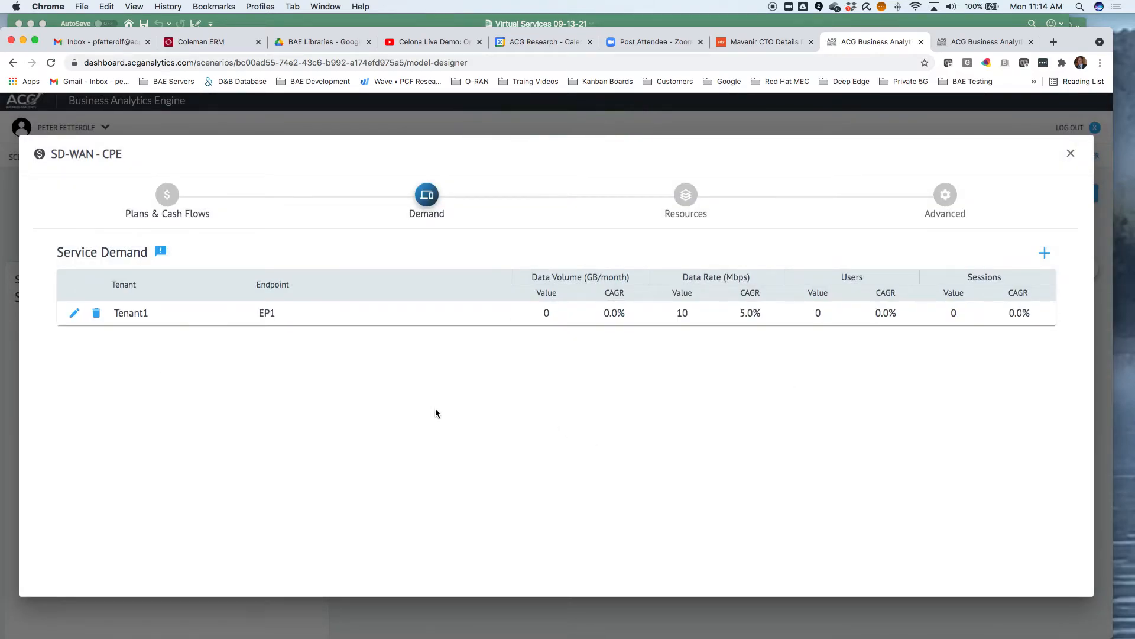
click(1070, 154)
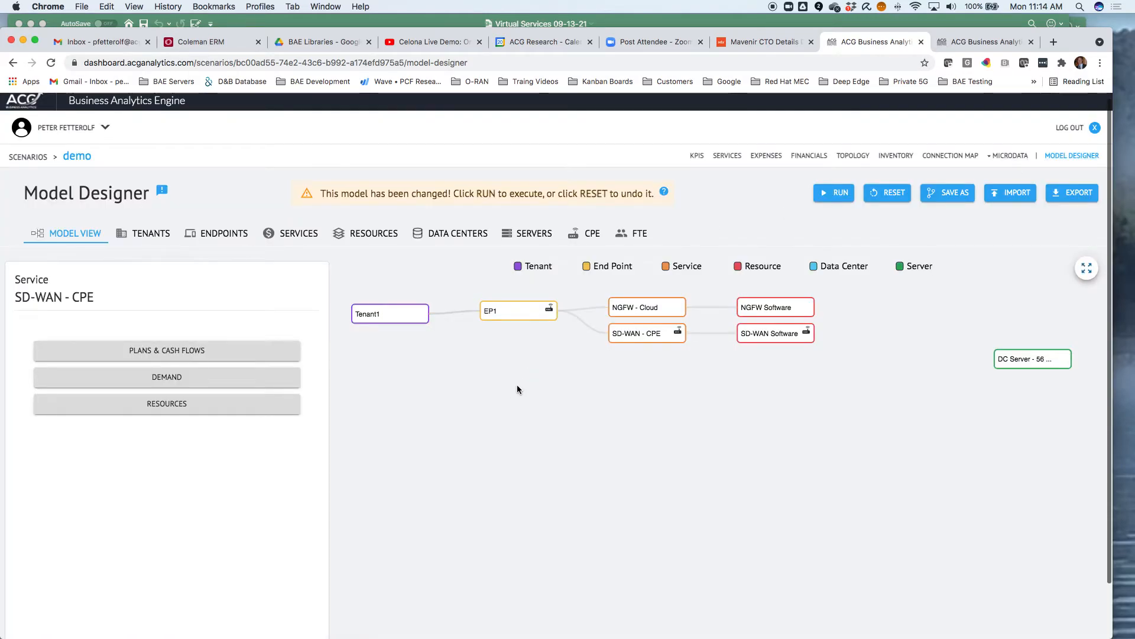
Expand the model graph, then add a new data center named DC1 on the data centers page
click(1087, 268)
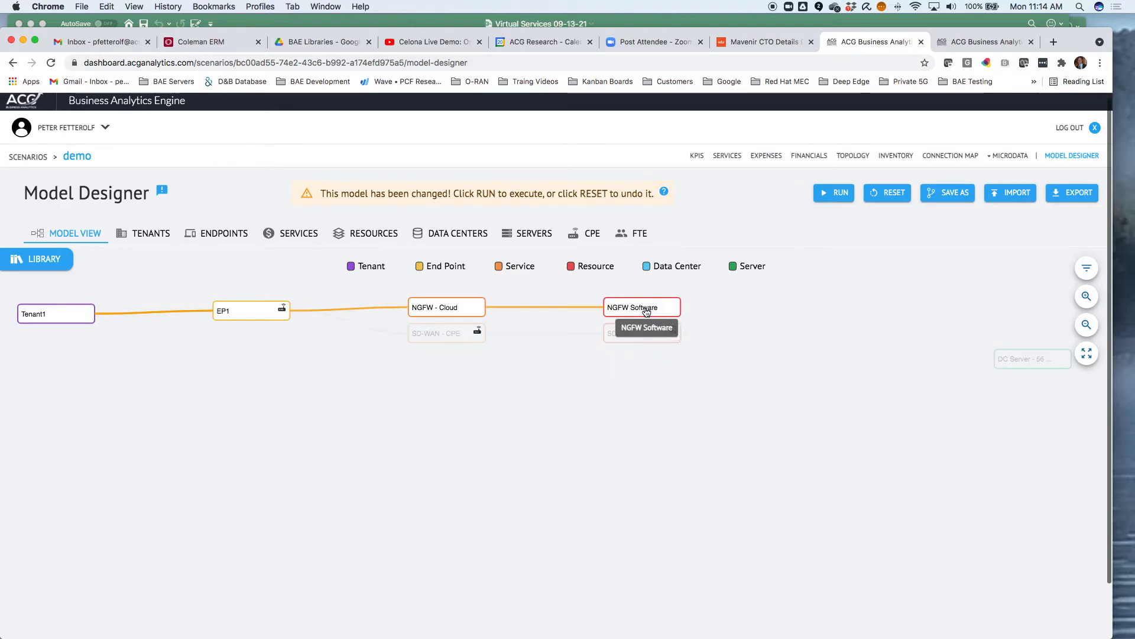
click(463, 236)
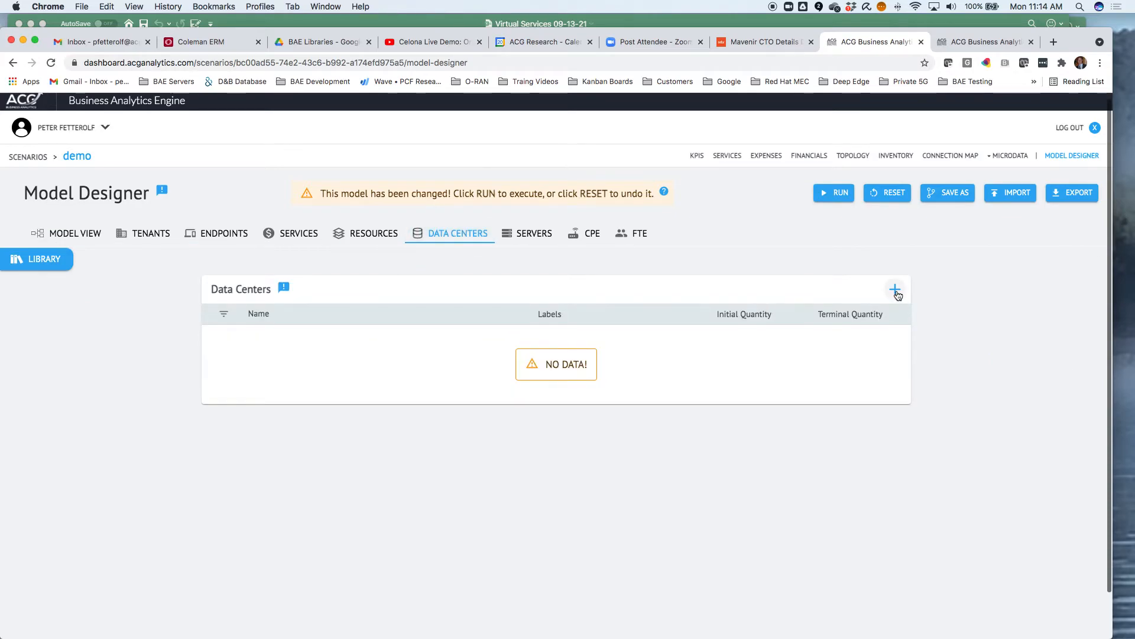
click(896, 292)
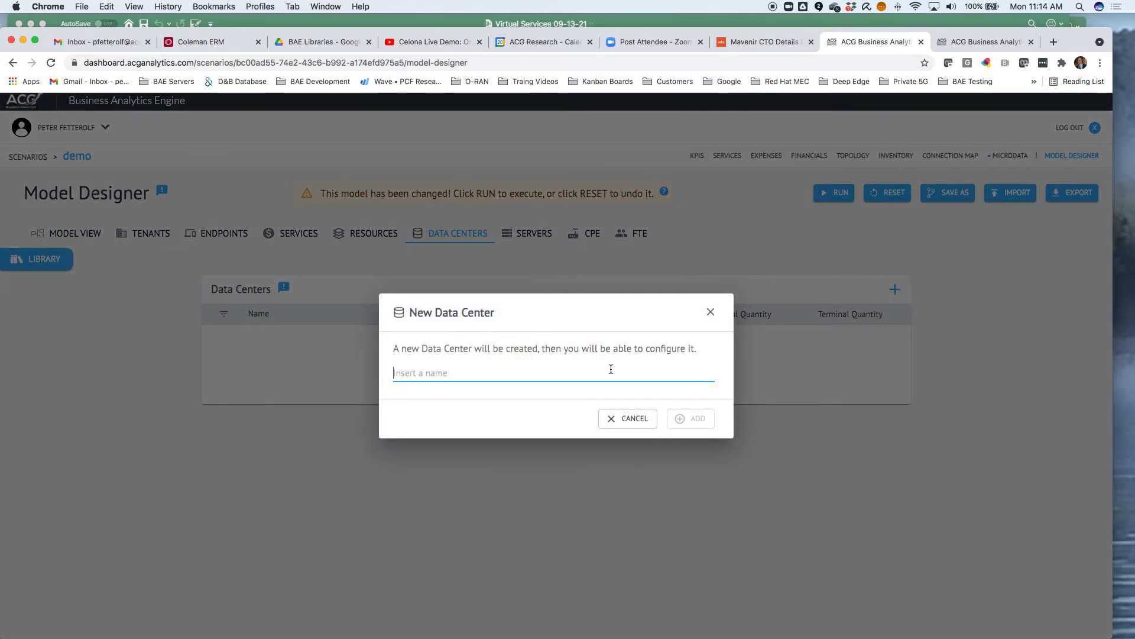
text(DC1)
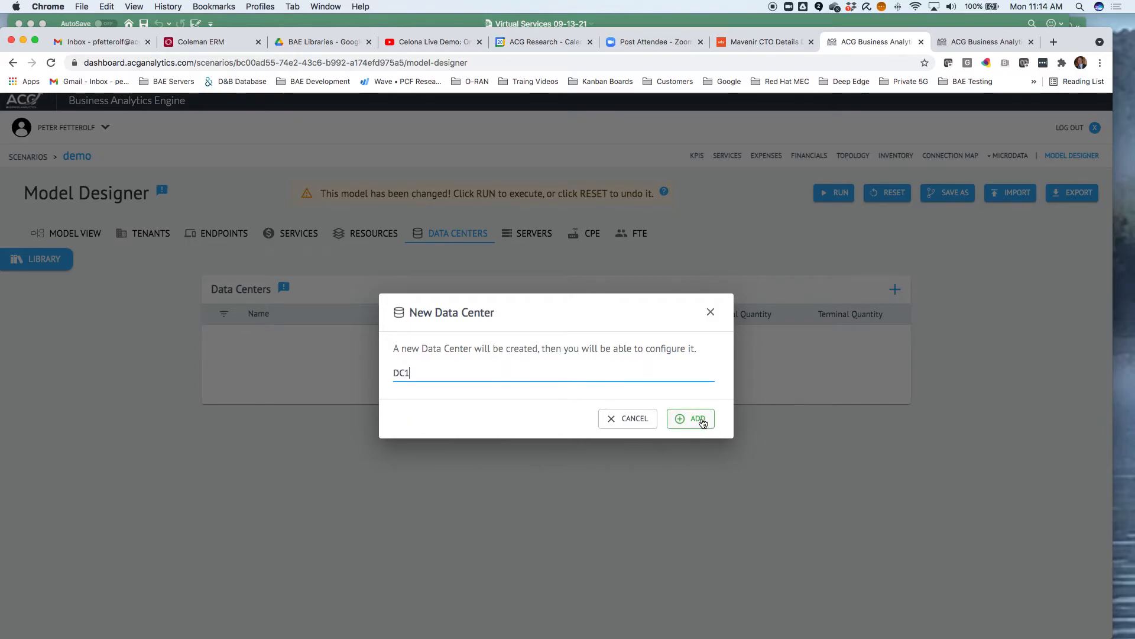
click(702, 421)
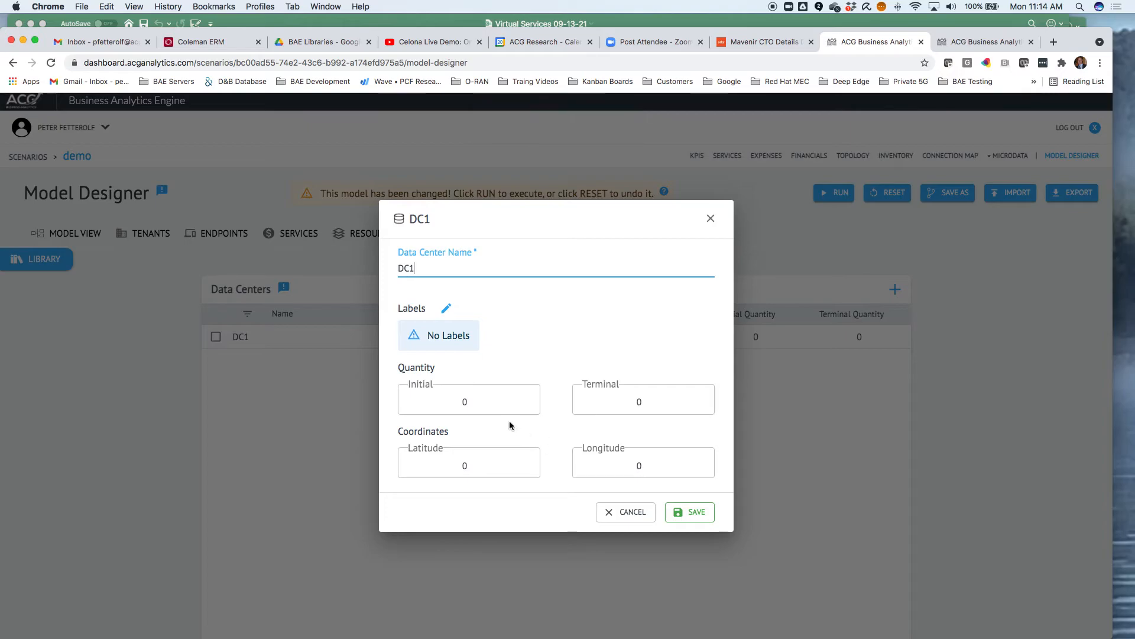
Set DC1's initial and terminal quantities to 1 and save the data center
click(526, 400)
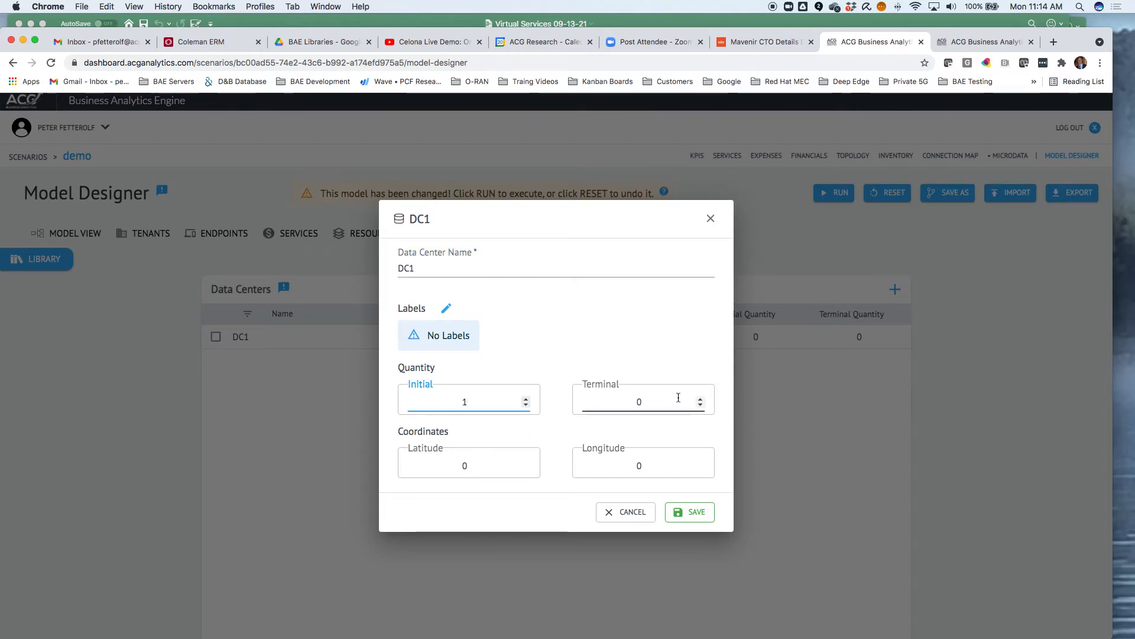
click(701, 400)
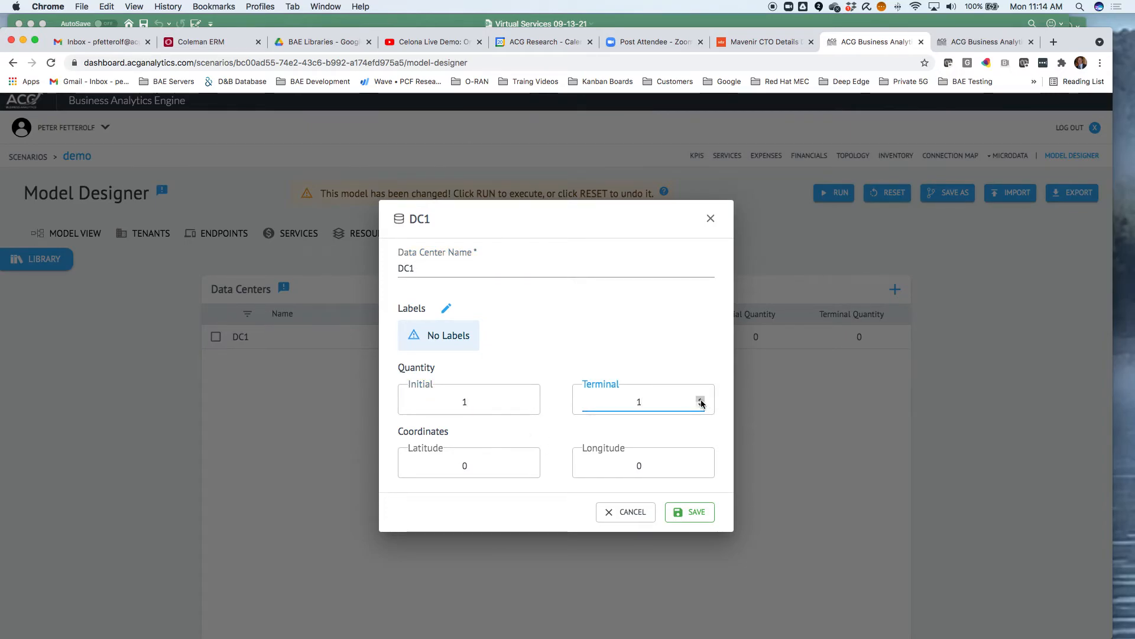
click(701, 401)
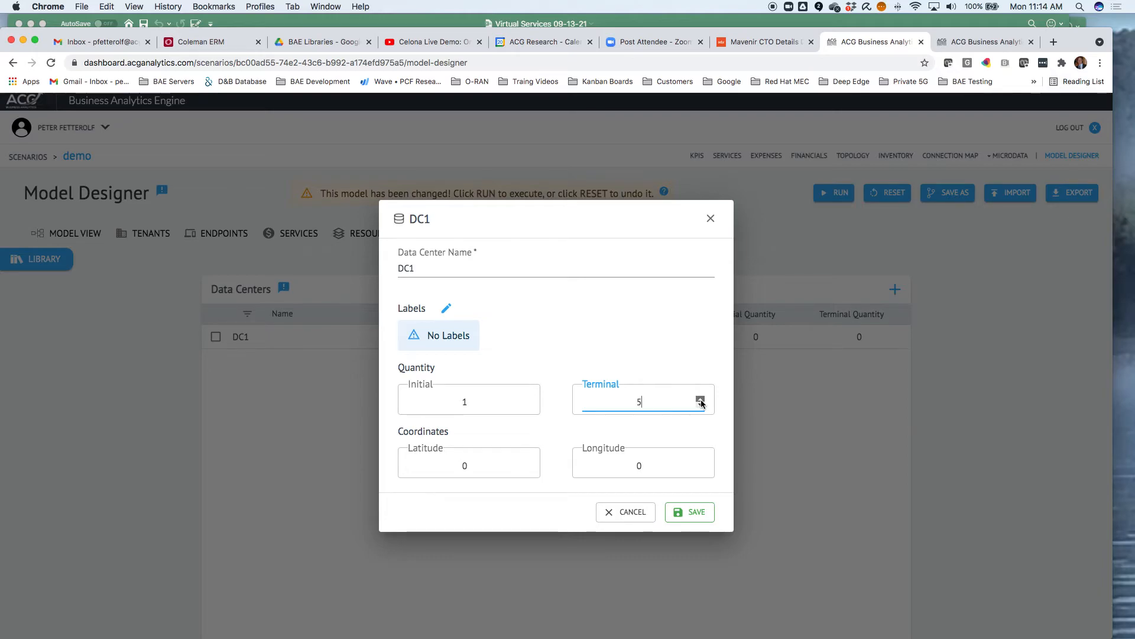
click(699, 405)
click(699, 405)
click(700, 406)
click(699, 405)
click(699, 405)
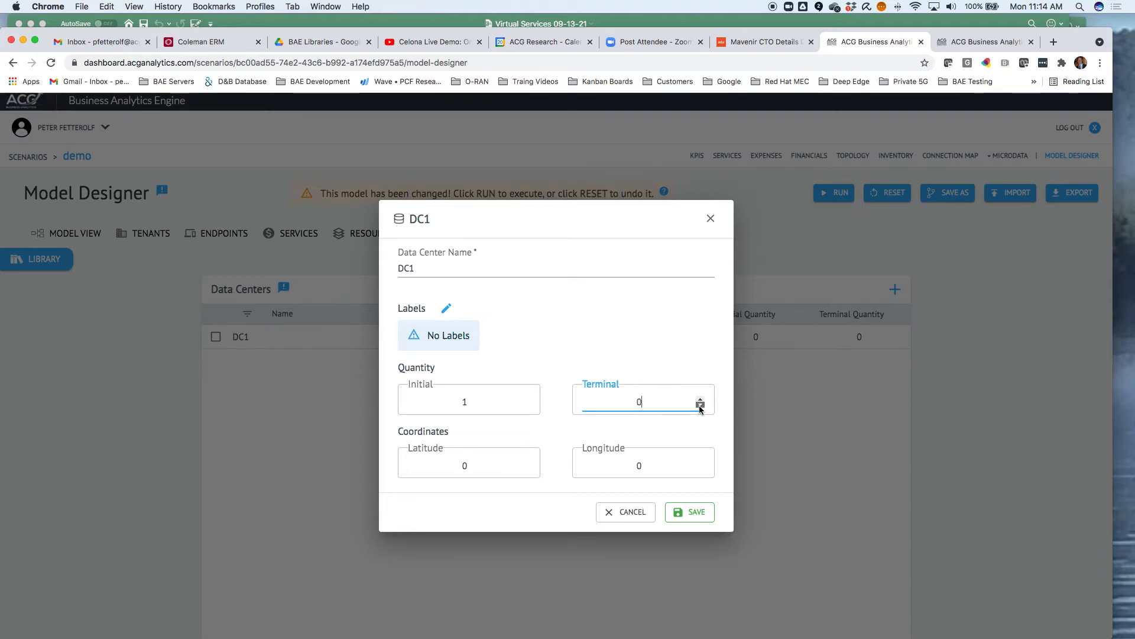
click(700, 400)
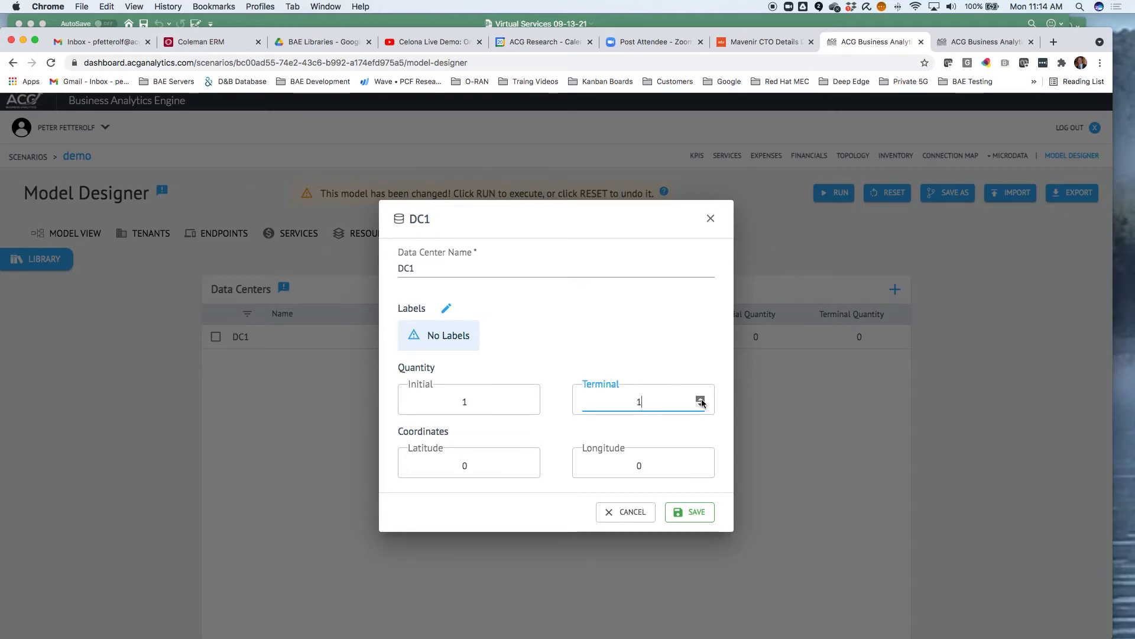
click(693, 512)
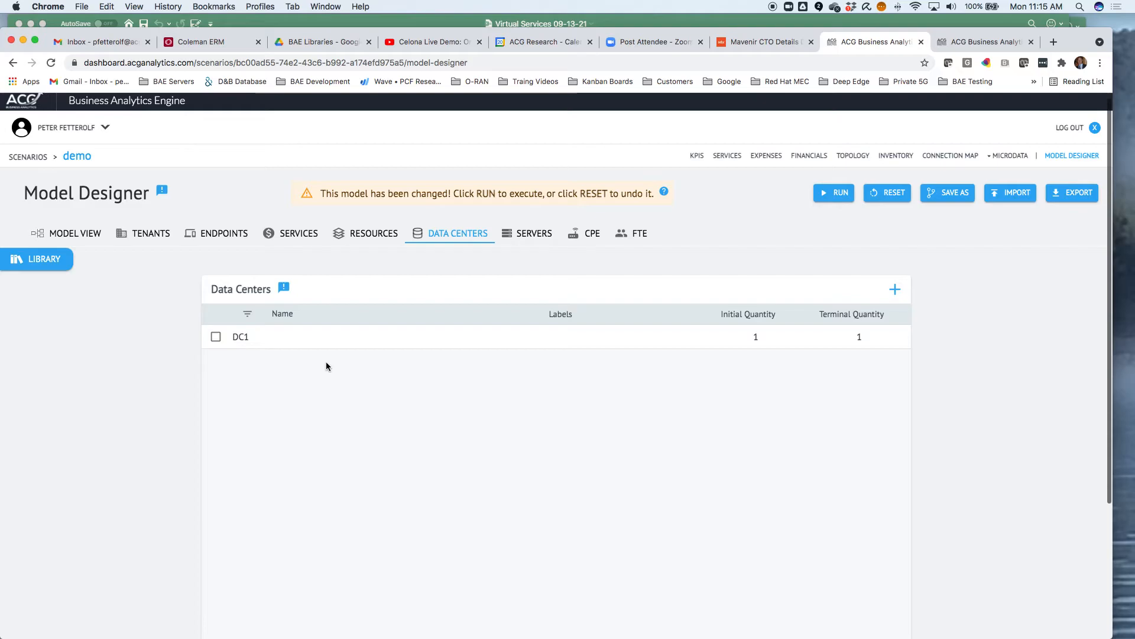
click(241, 340)
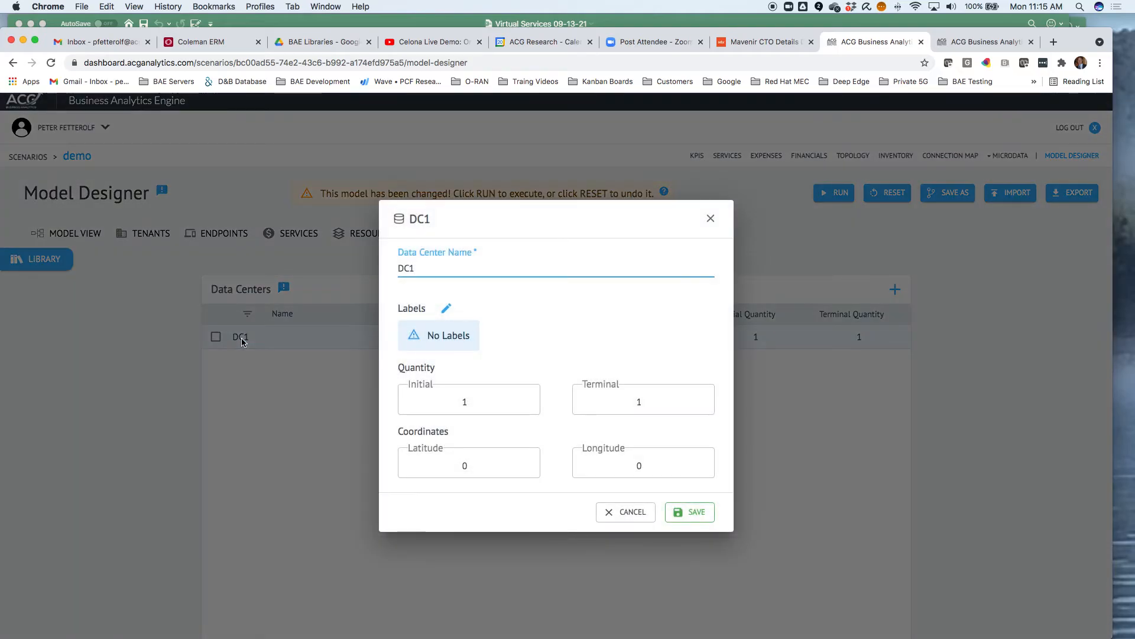
click(625, 512)
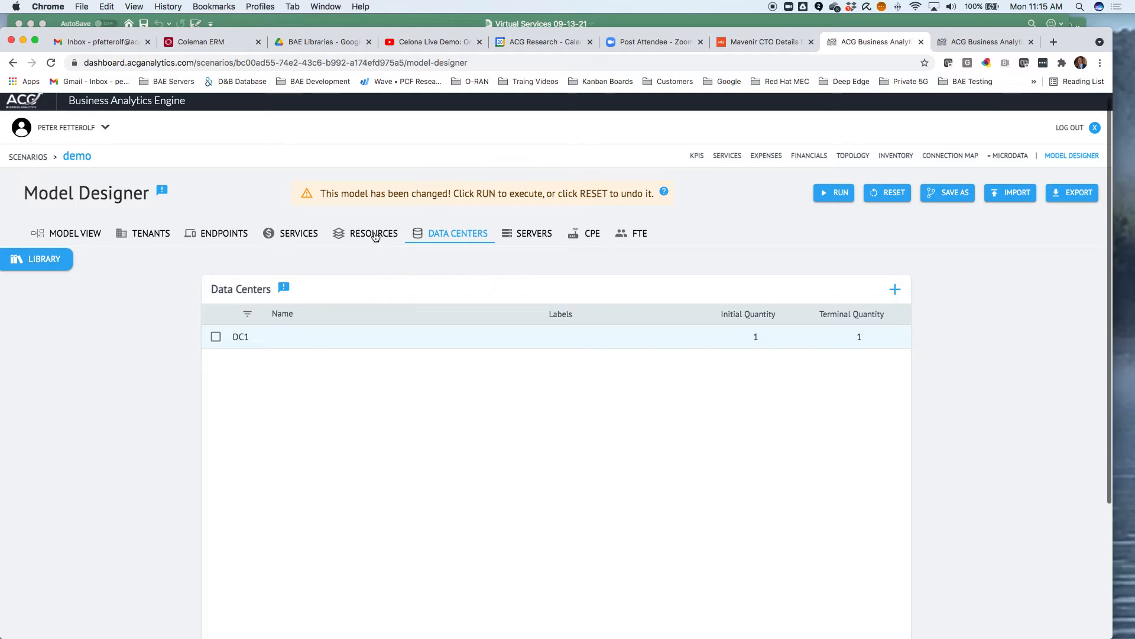
From the model view, make the NGFW Software resource available at data center DC1 and close it
click(86, 234)
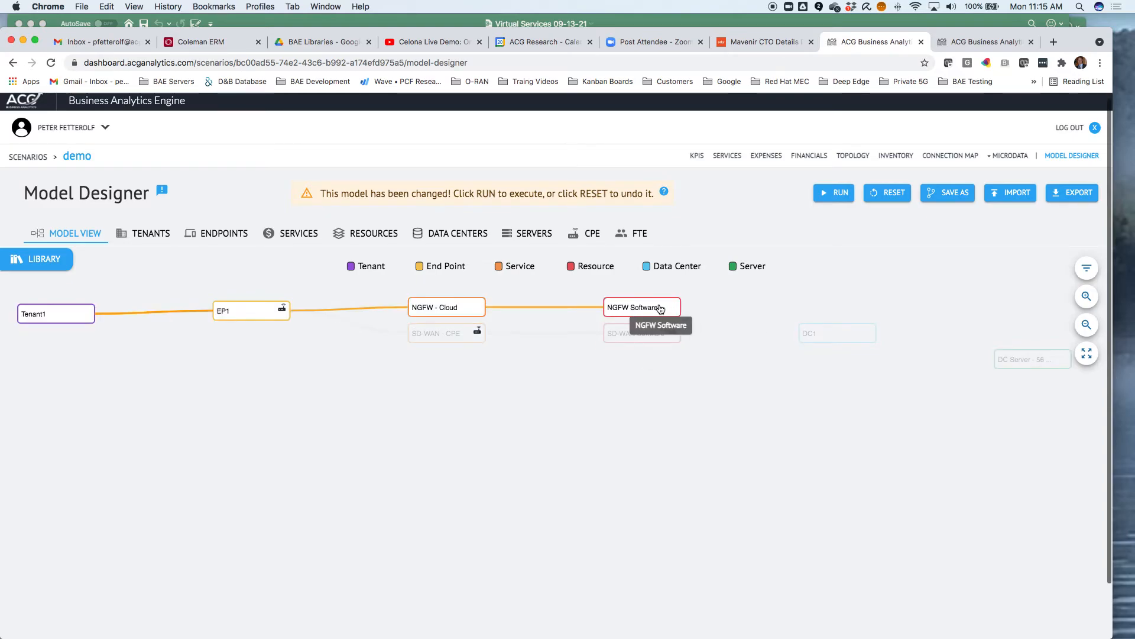
click(654, 308)
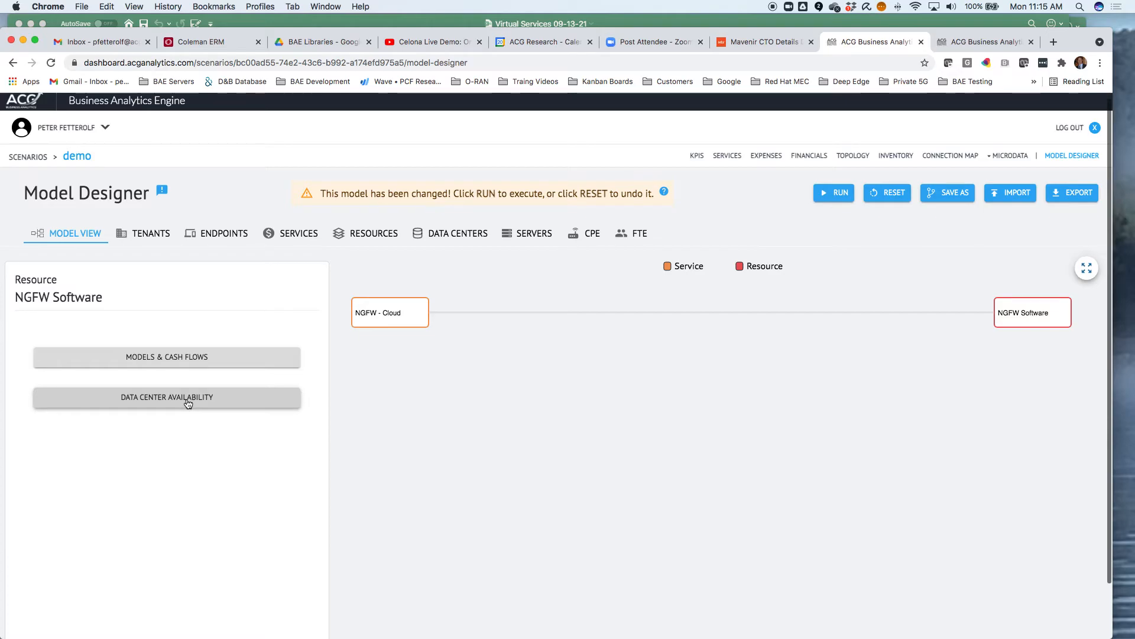
click(188, 404)
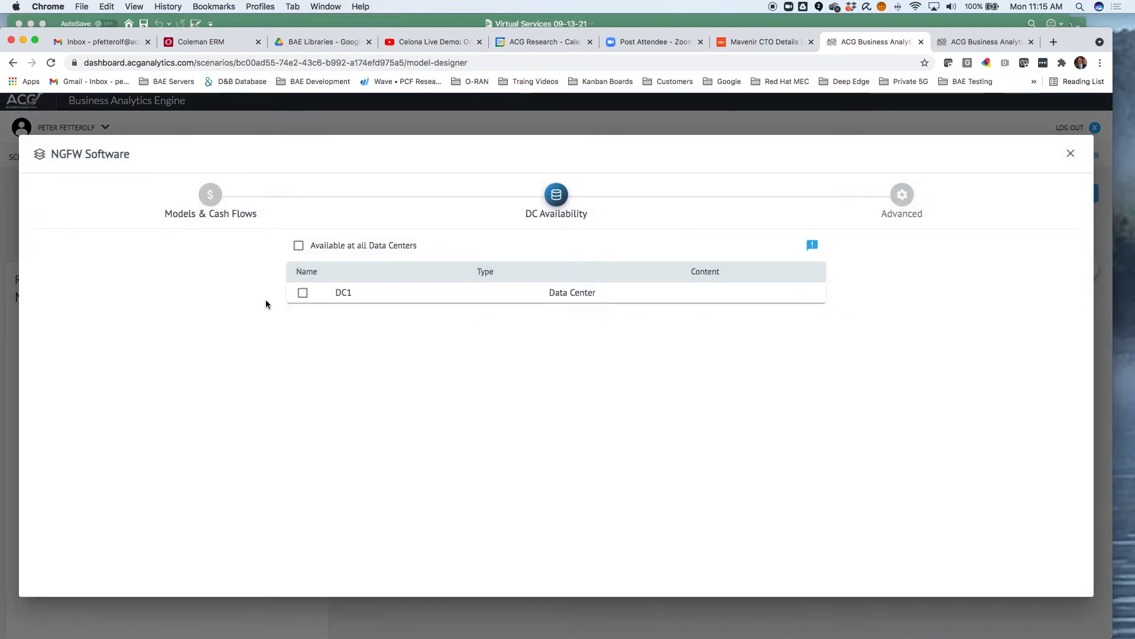
click(303, 293)
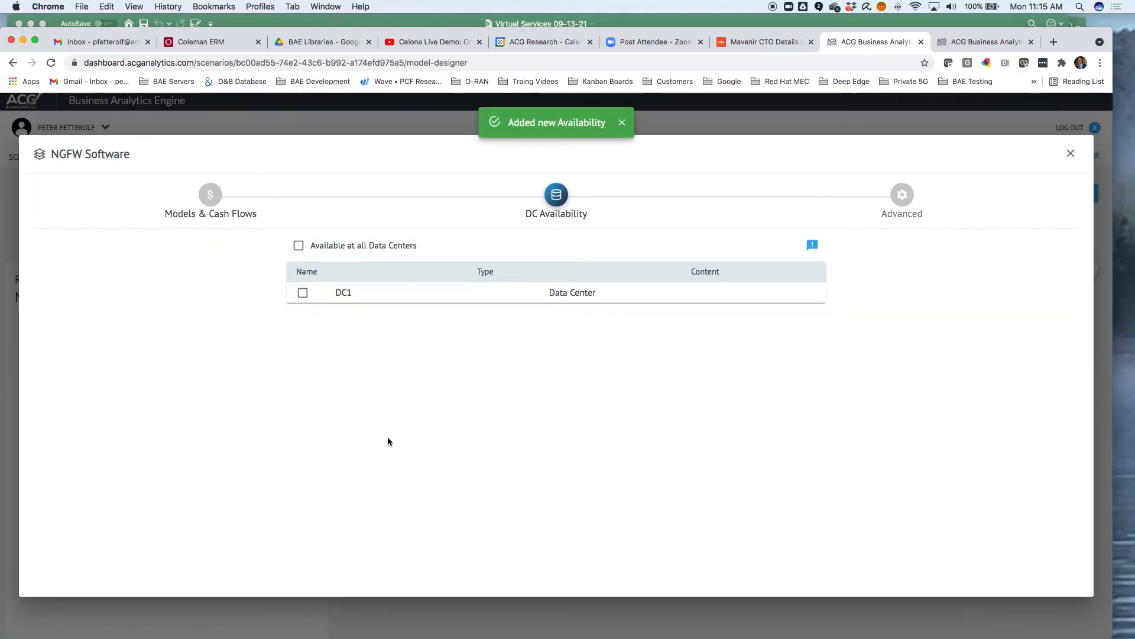
click(1071, 155)
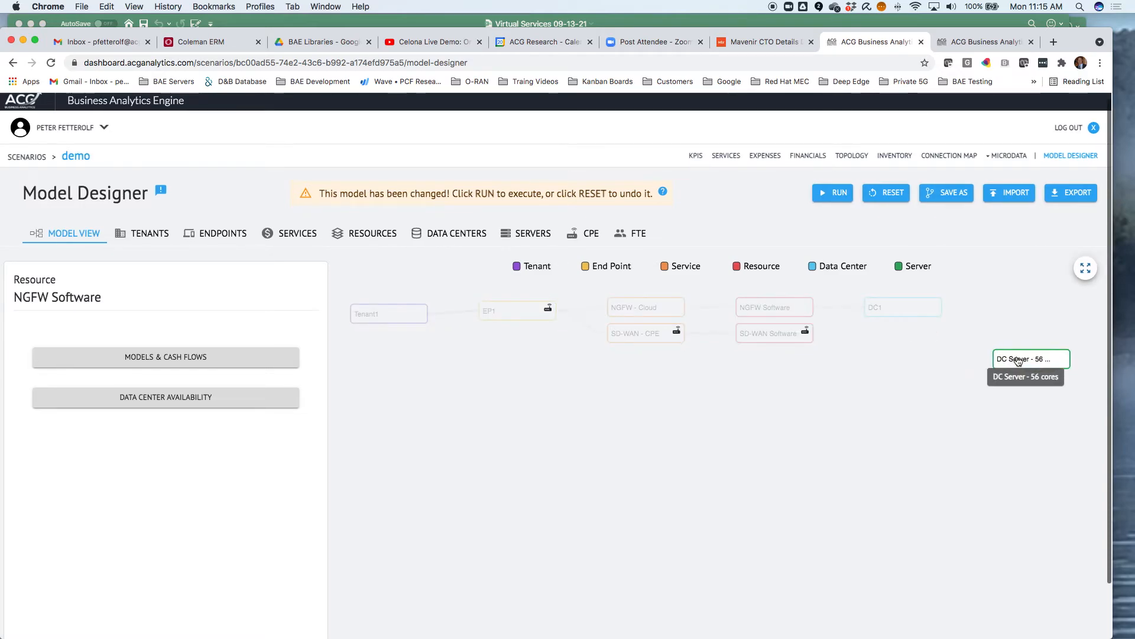
Add a server deployment for DC Server - 56 cores in data center DC1 and close the server
click(529, 236)
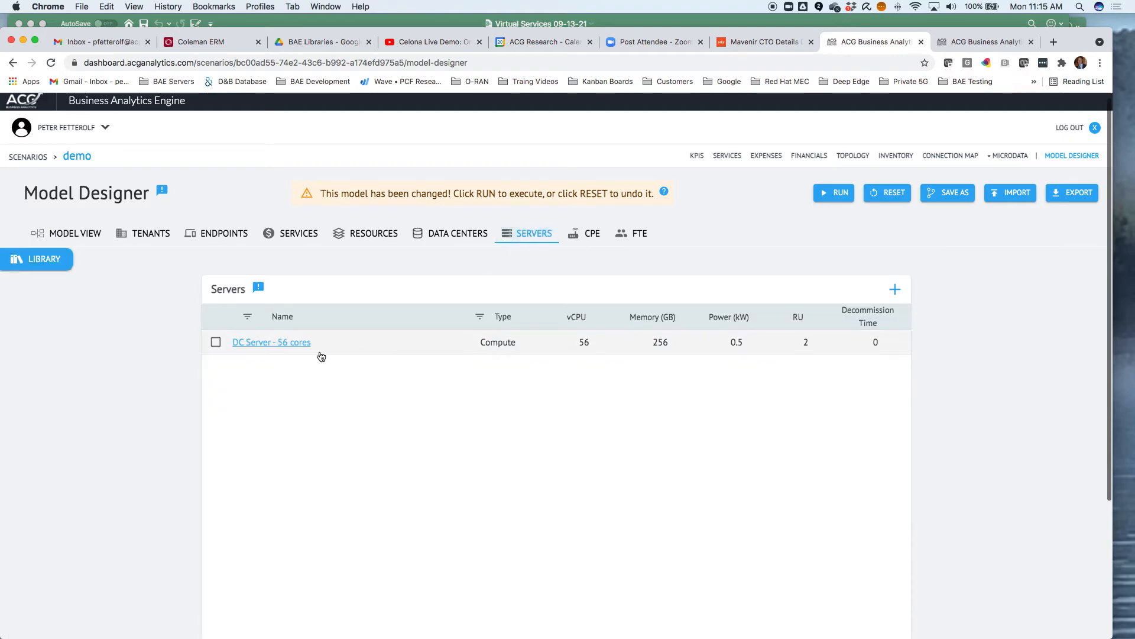
click(292, 341)
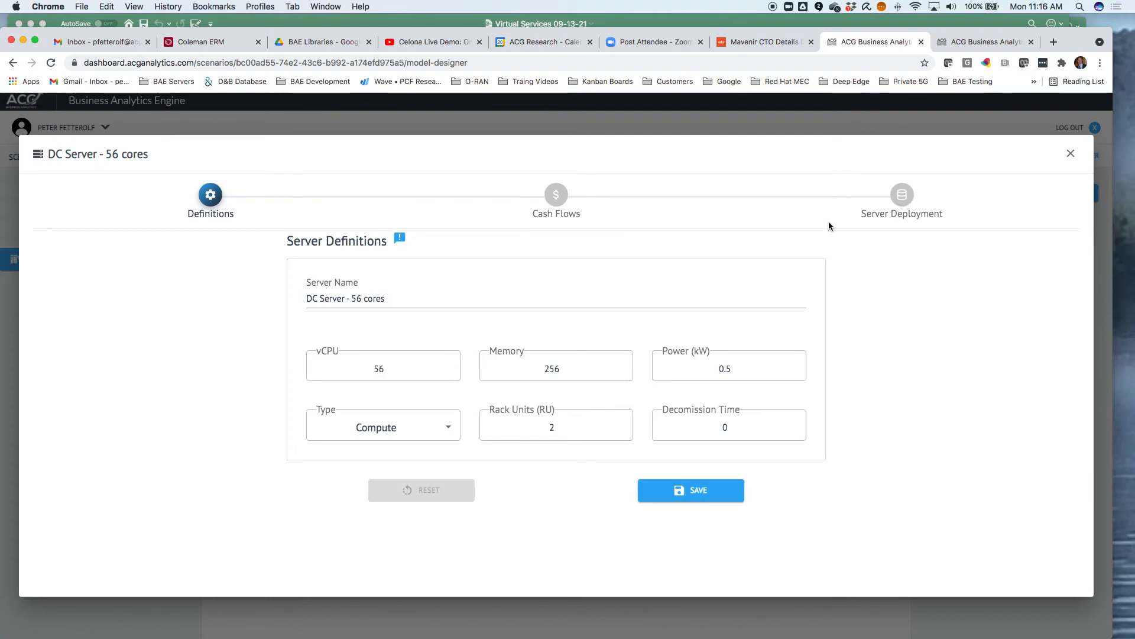
click(902, 199)
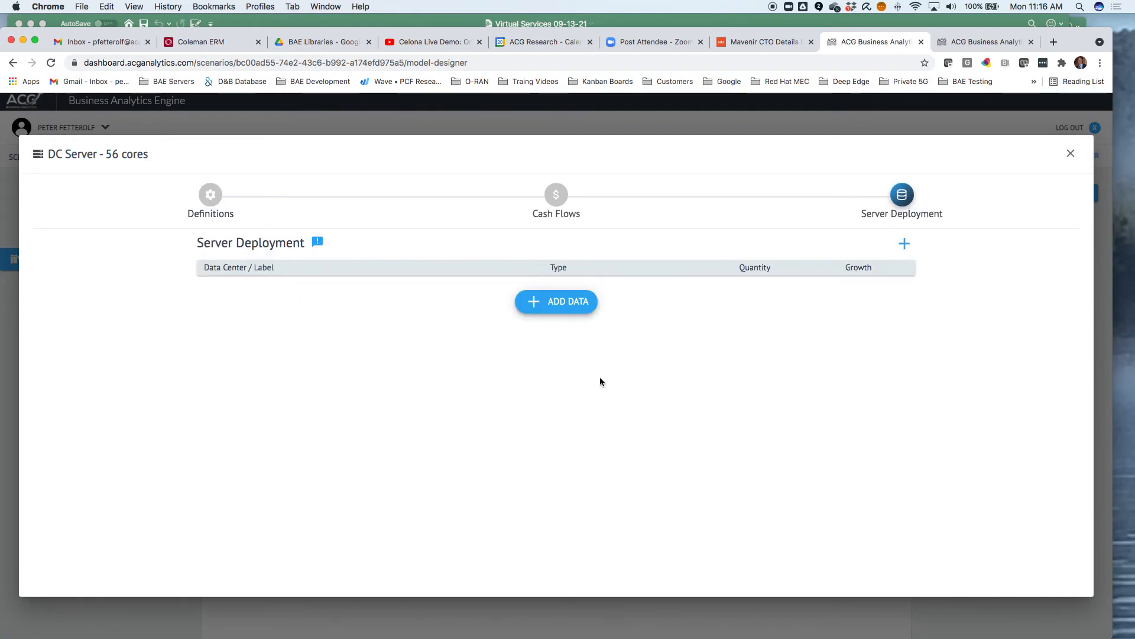
click(545, 304)
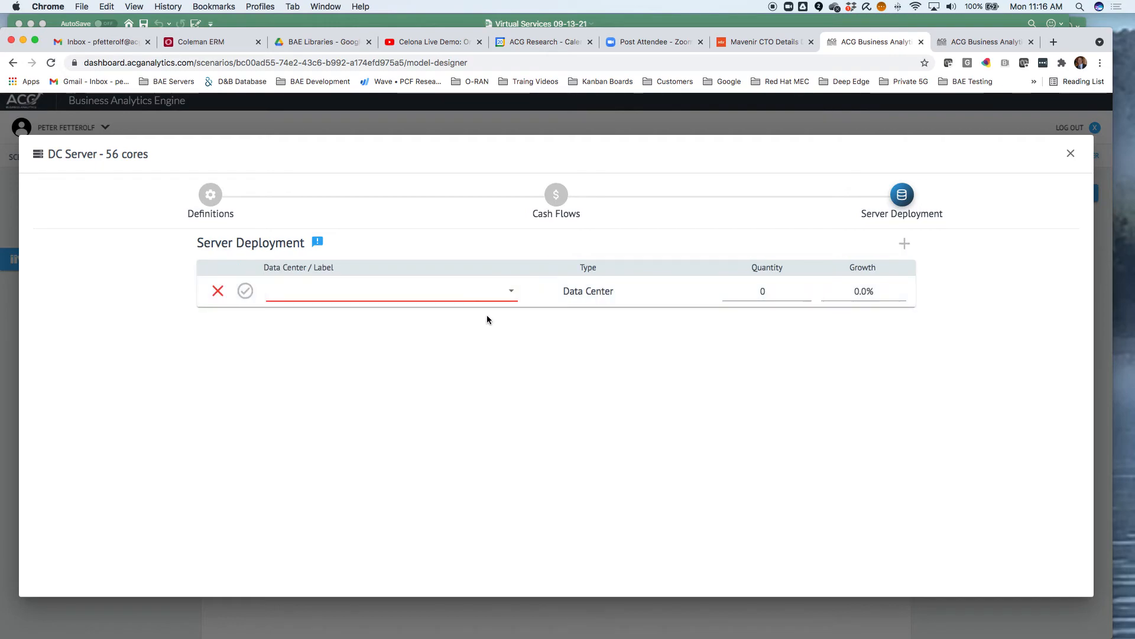
click(513, 294)
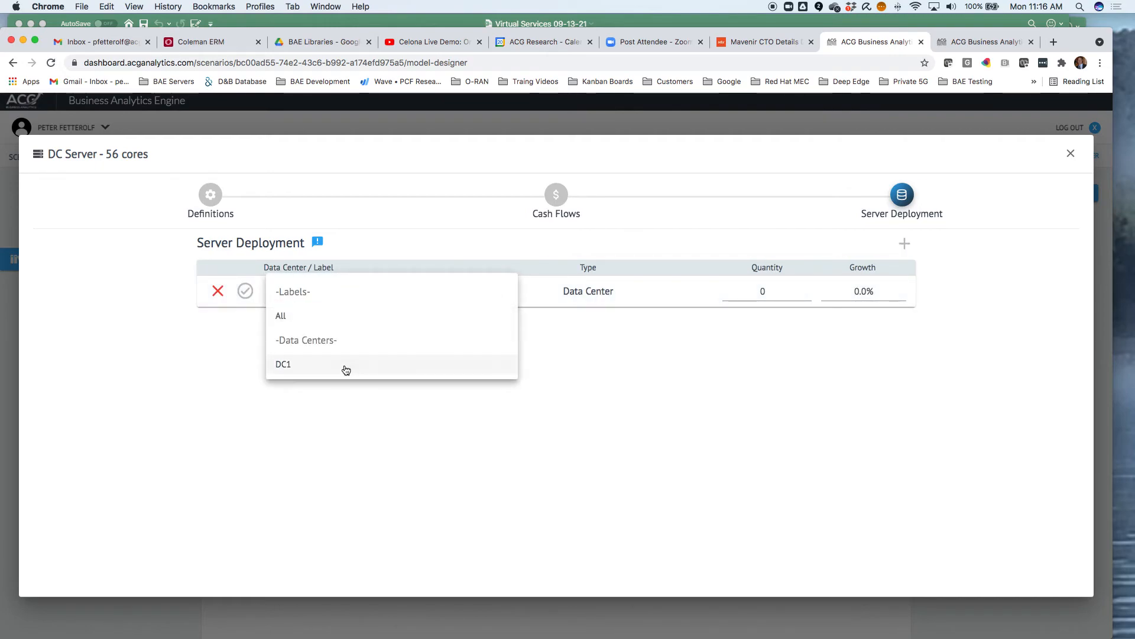
click(323, 367)
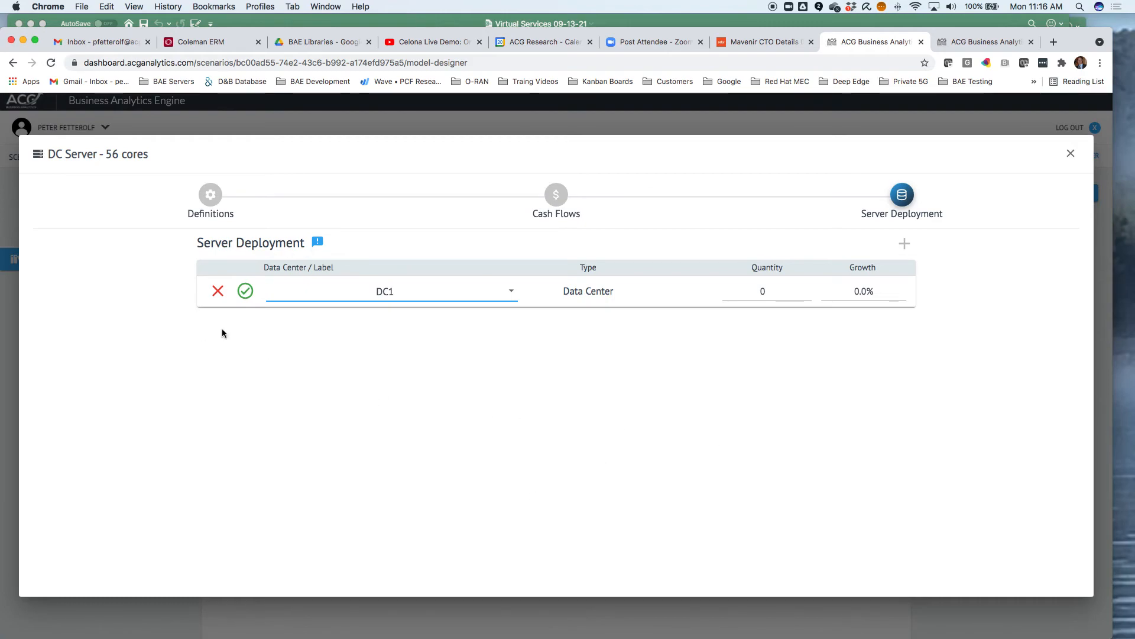
click(245, 290)
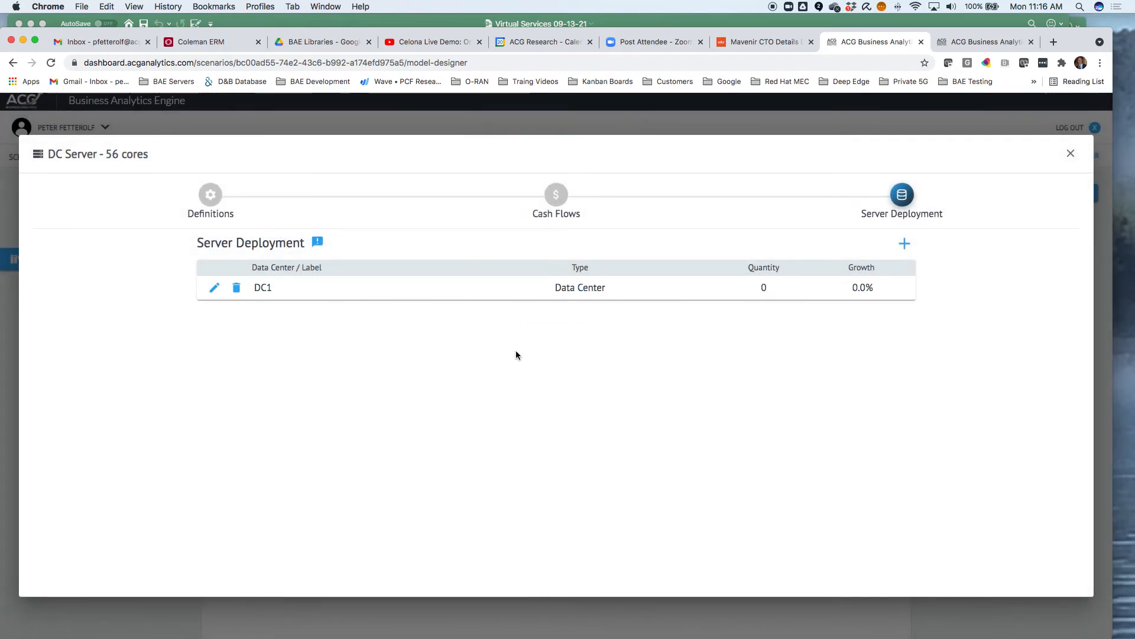
click(1069, 154)
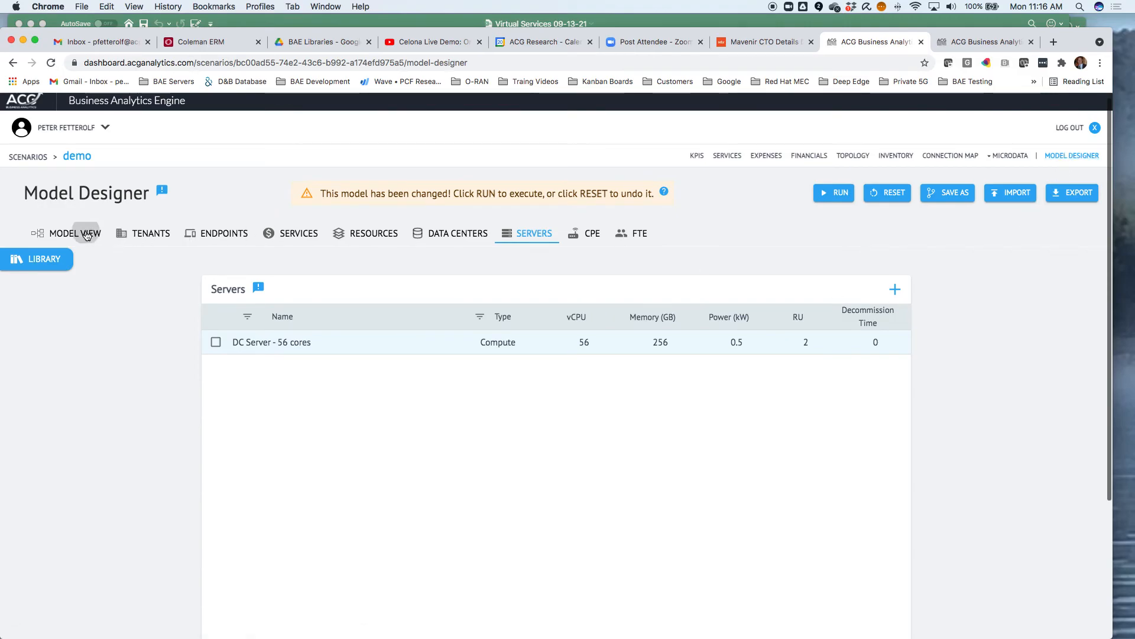
Run the model from the model view and show all items in the KPI cash flow dashboard
click(90, 239)
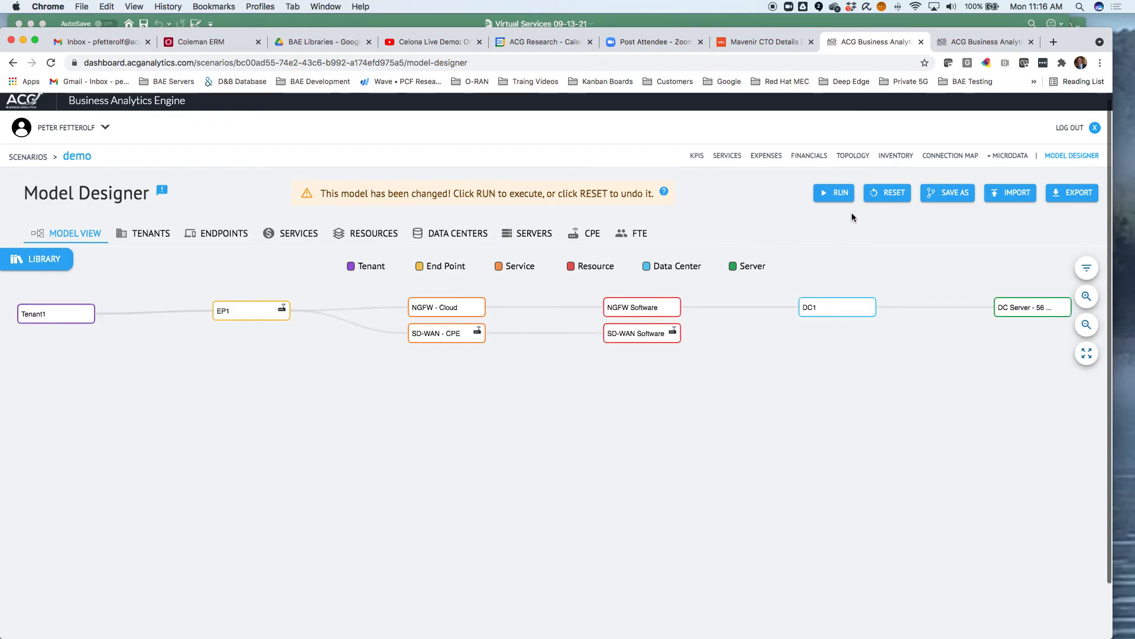
click(835, 194)
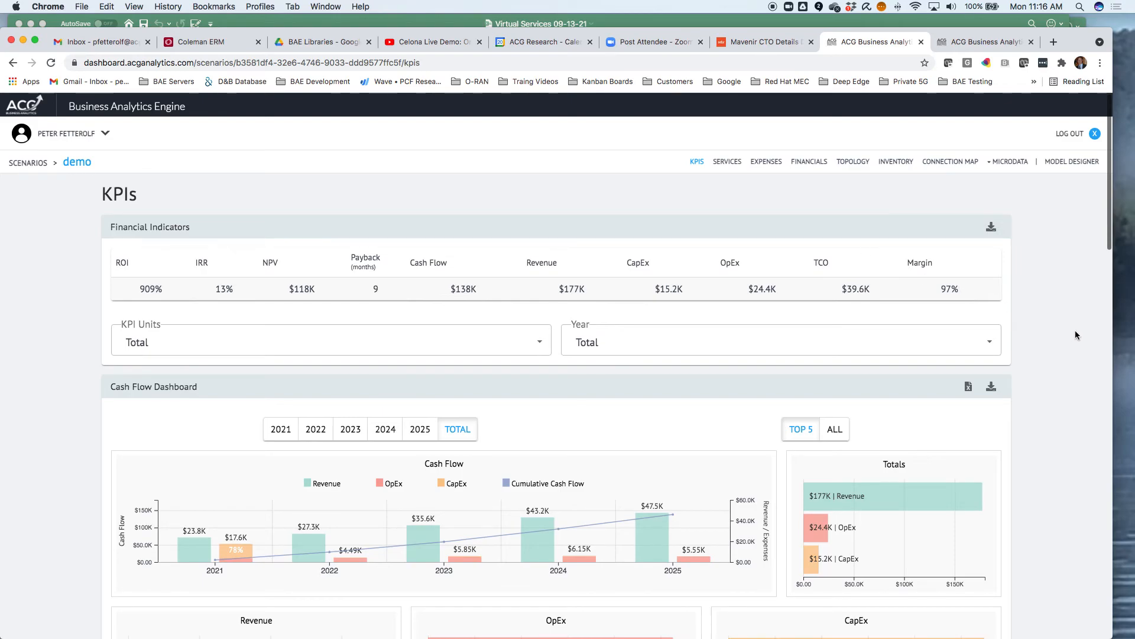
scroll(1075, 330, down, 4)
scroll(936, 267, up, 2)
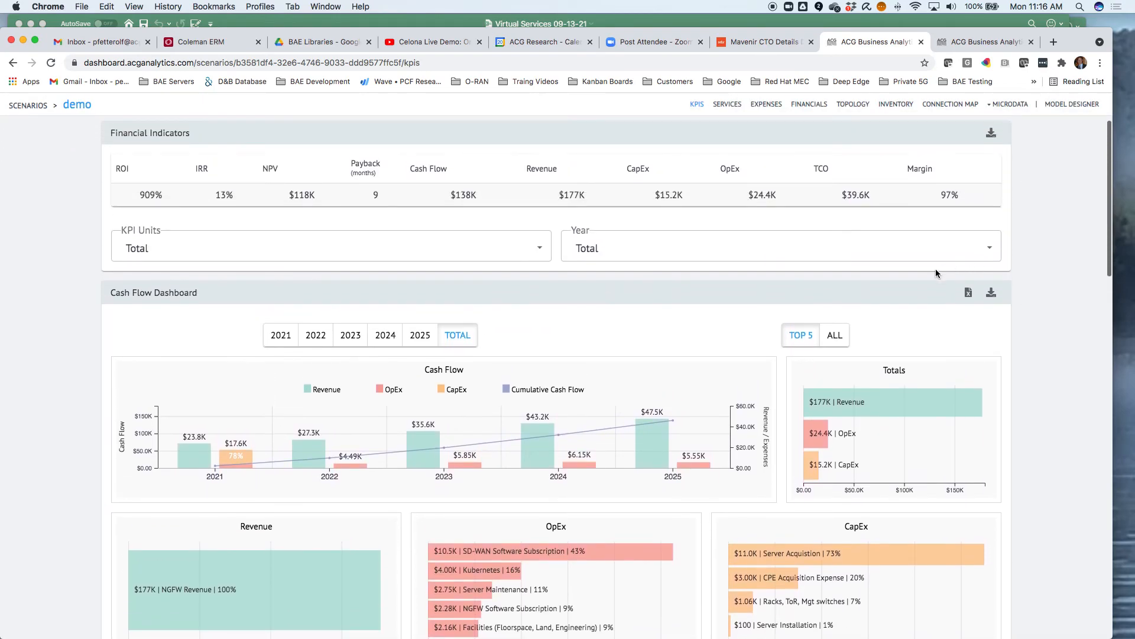
click(835, 335)
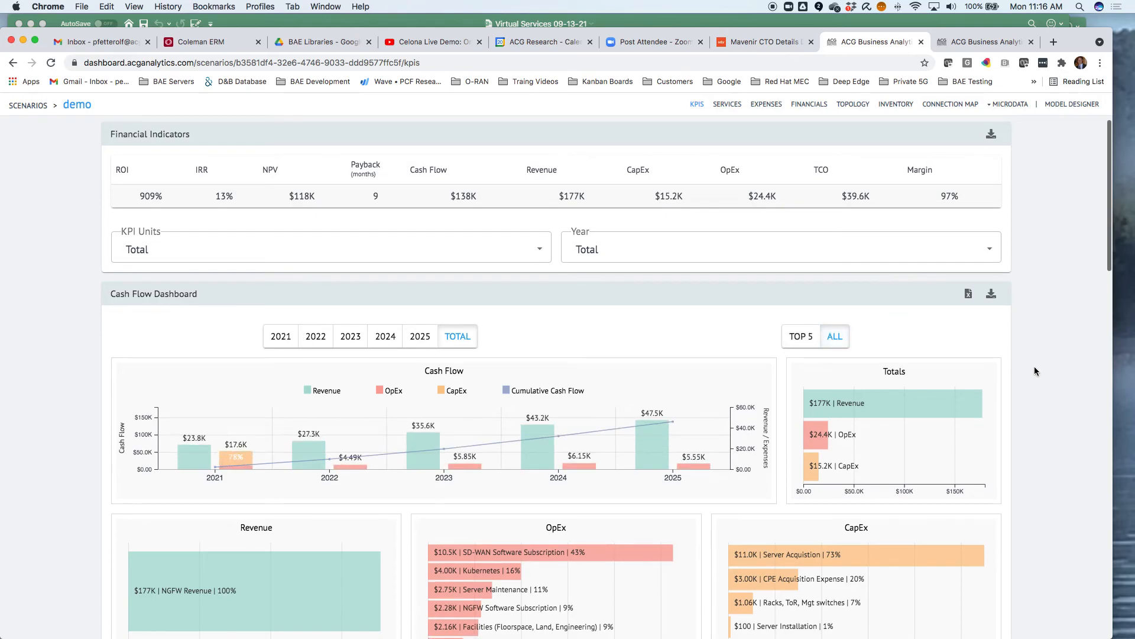
Review the Expenses breakdown, drilling into the Others slice of the expense pie chart, and open the Financials cash flow table
scroll(1034, 371, down, 4)
scroll(1041, 358, up, 6)
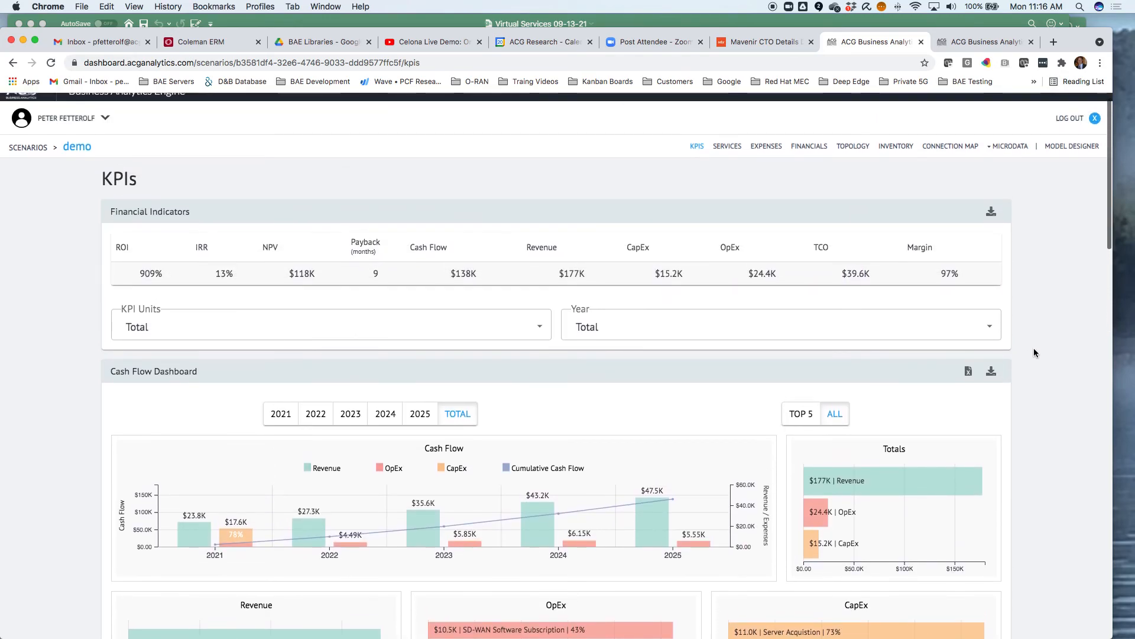
click(766, 146)
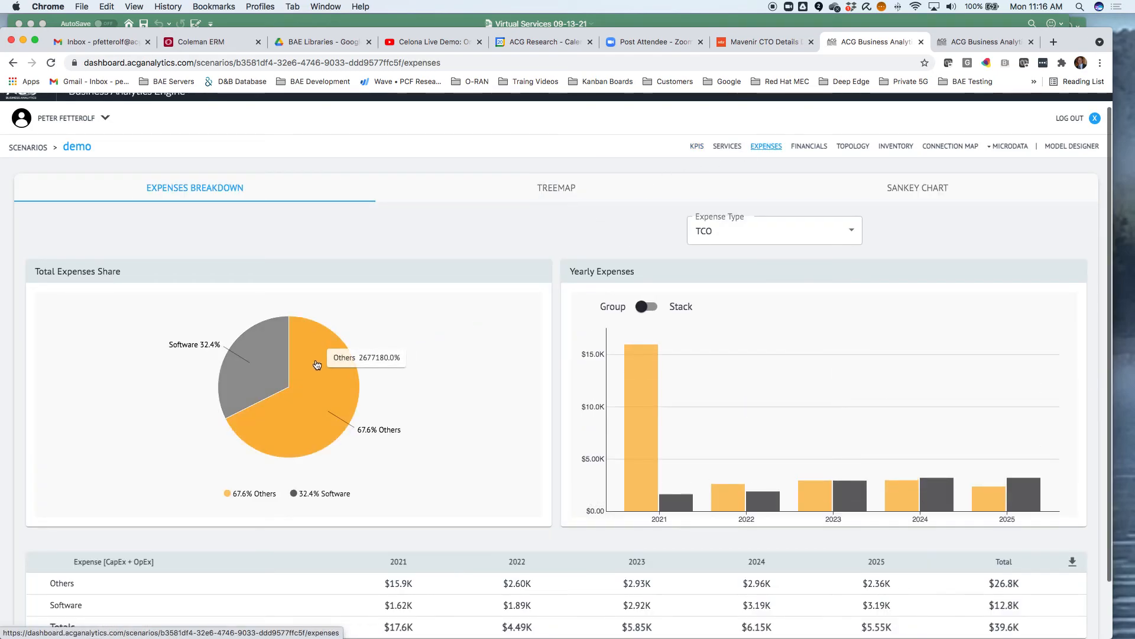
click(316, 364)
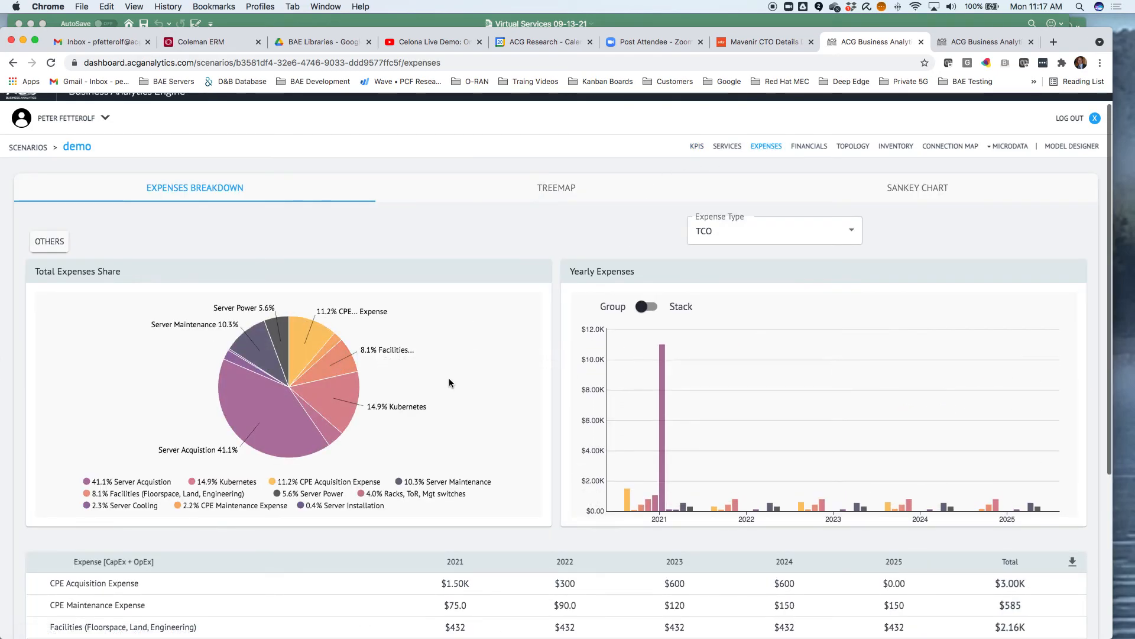
click(810, 146)
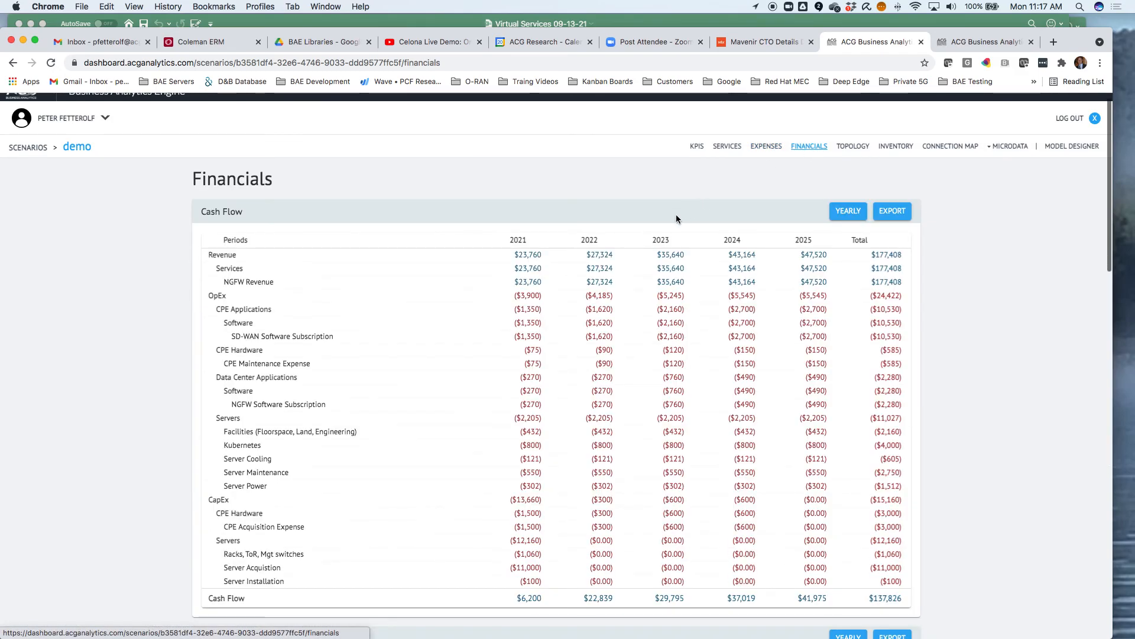
Review the Inventory page's server and resource tables by year, then return to the Model Designer
click(896, 147)
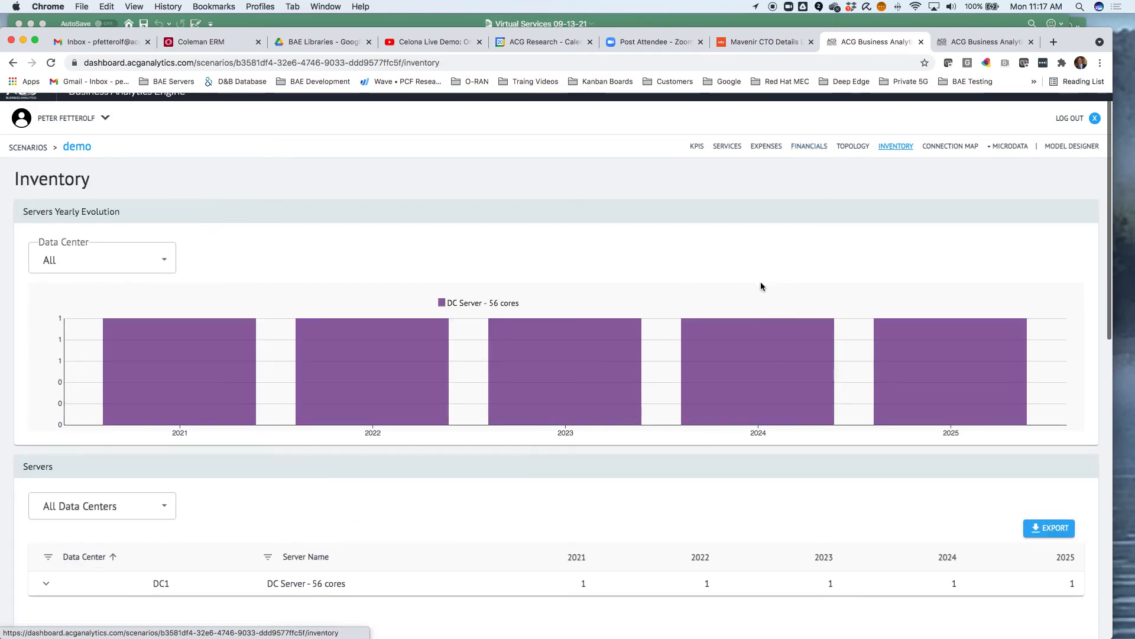
scroll(761, 286, down, 5)
scroll(761, 281, down, 6)
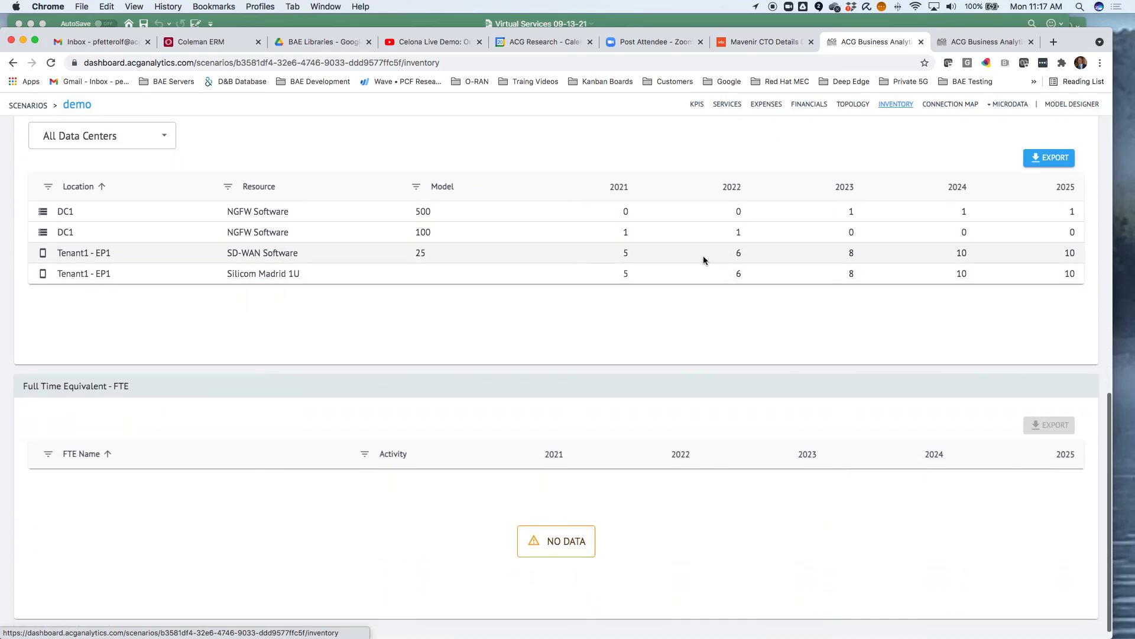
scroll(704, 255, up, 10)
scroll(686, 225, up, 1)
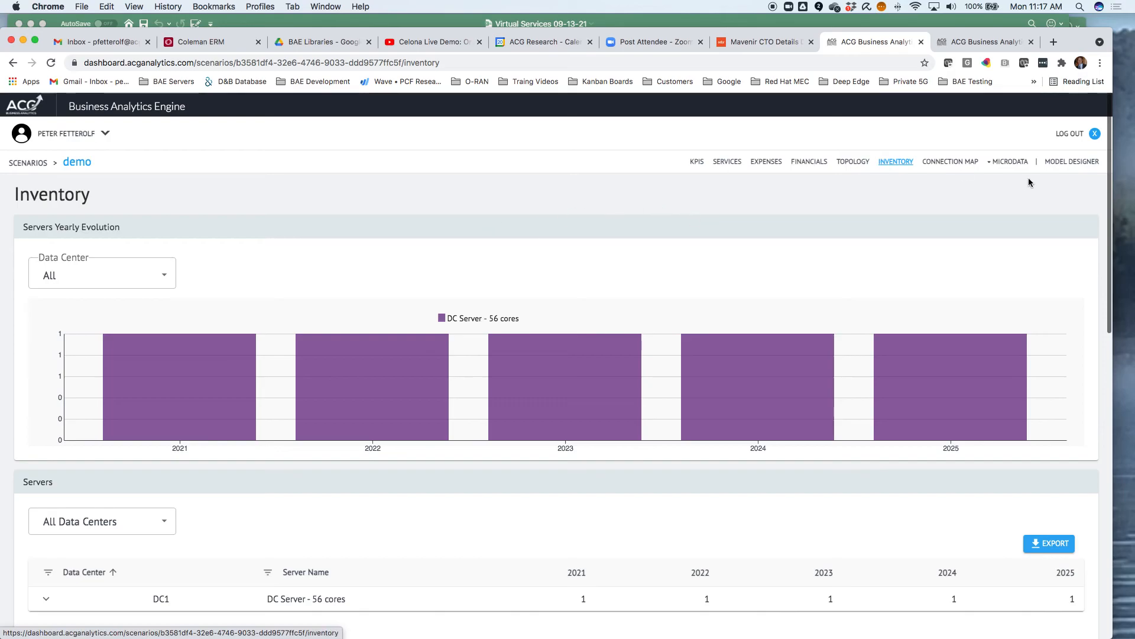
click(1077, 164)
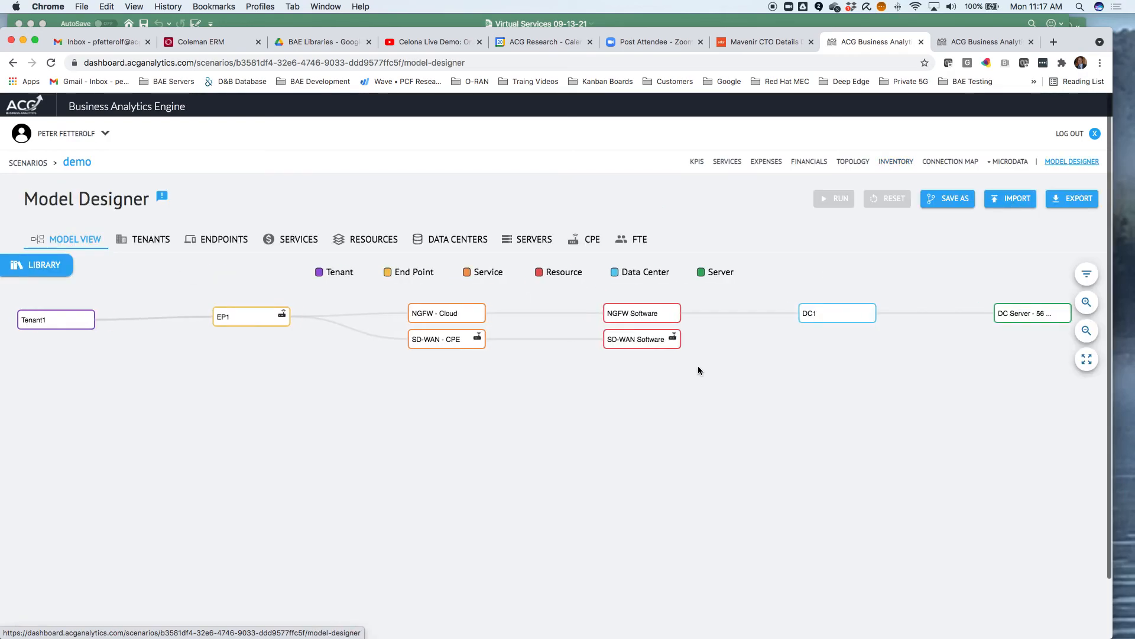